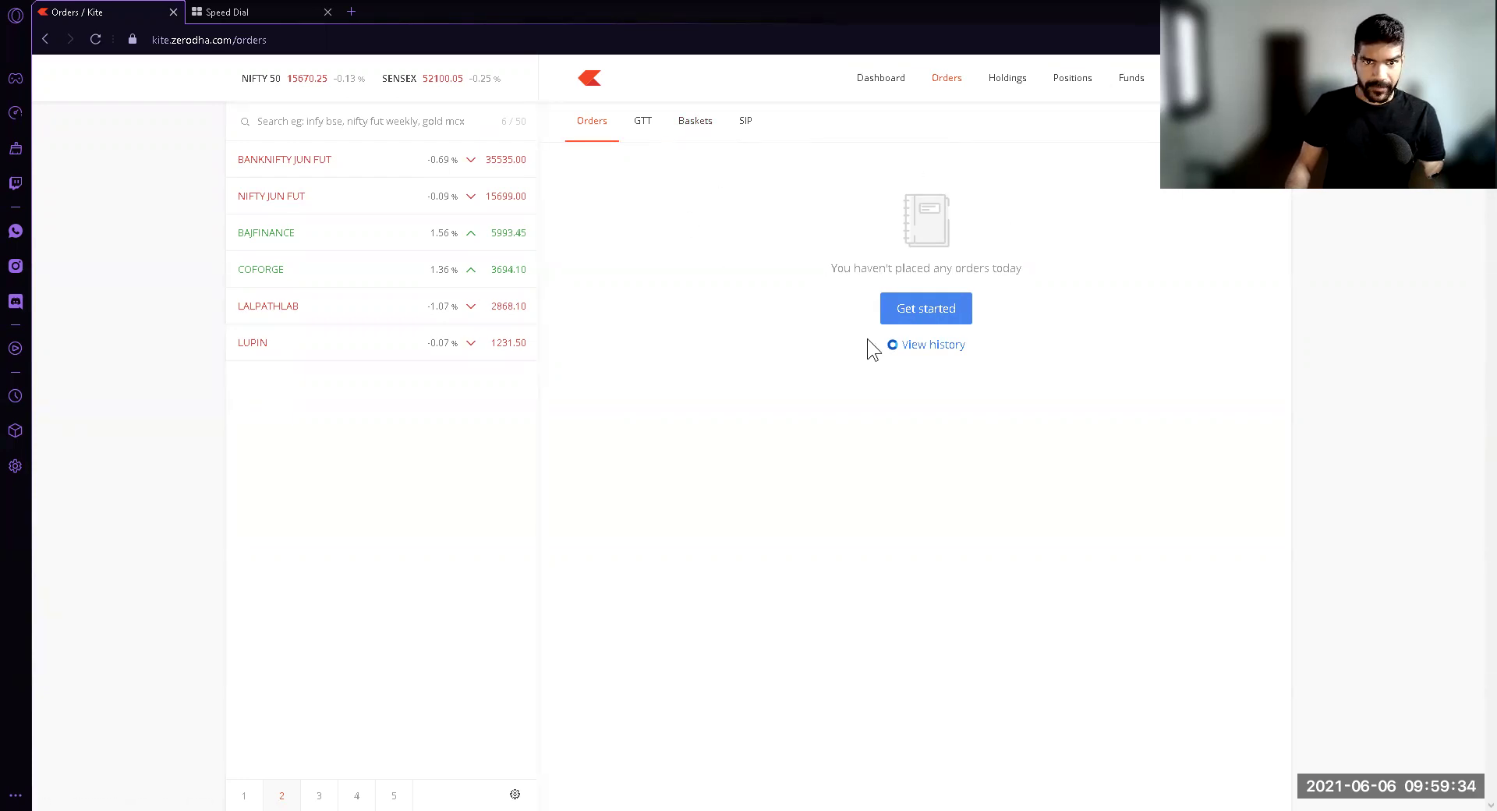
# Go to the basket orders and delete the existing basket hh
pyautogui.click(689, 125)
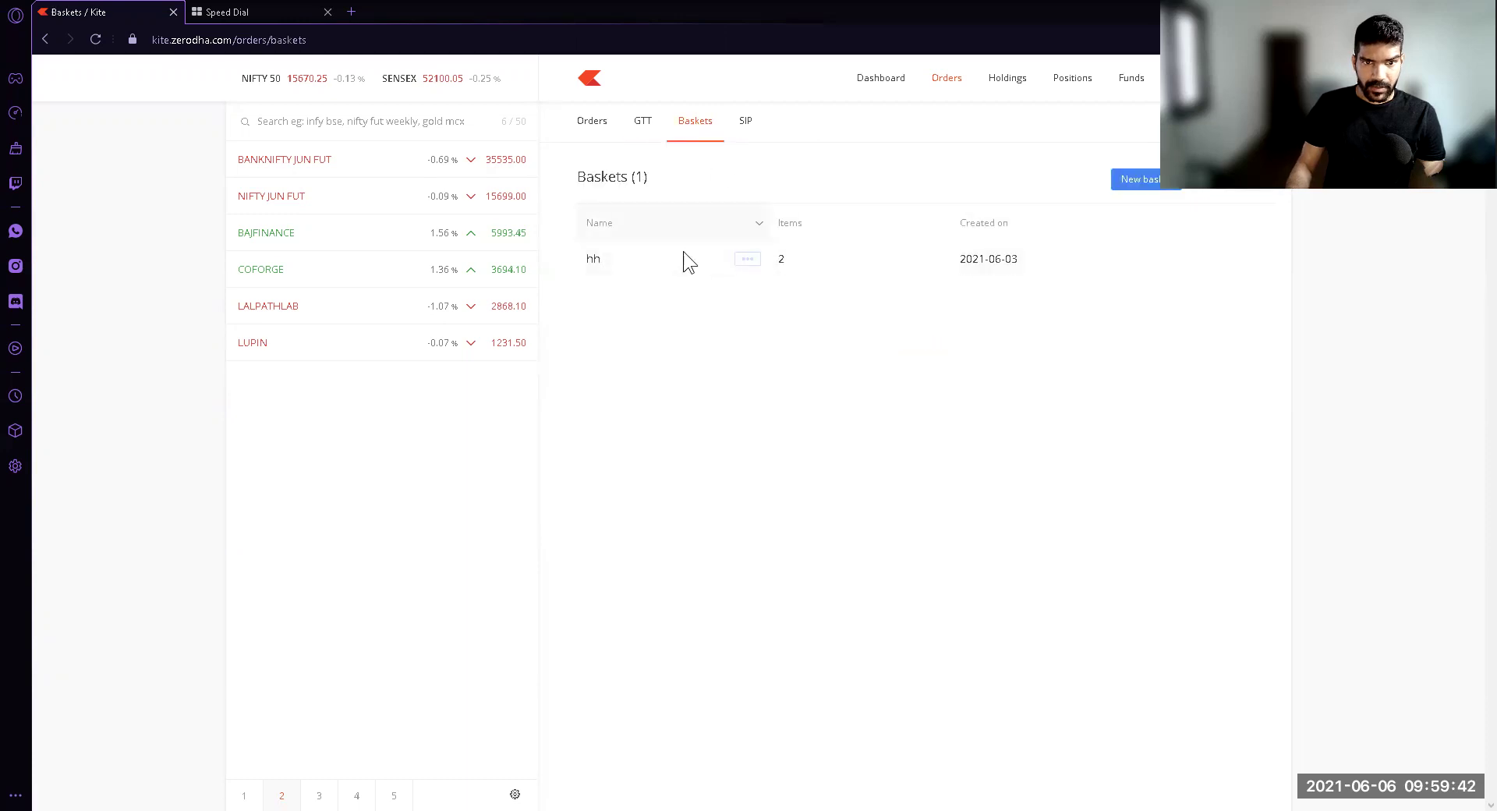
pyautogui.click(737, 265)
pyautogui.click(733, 320)
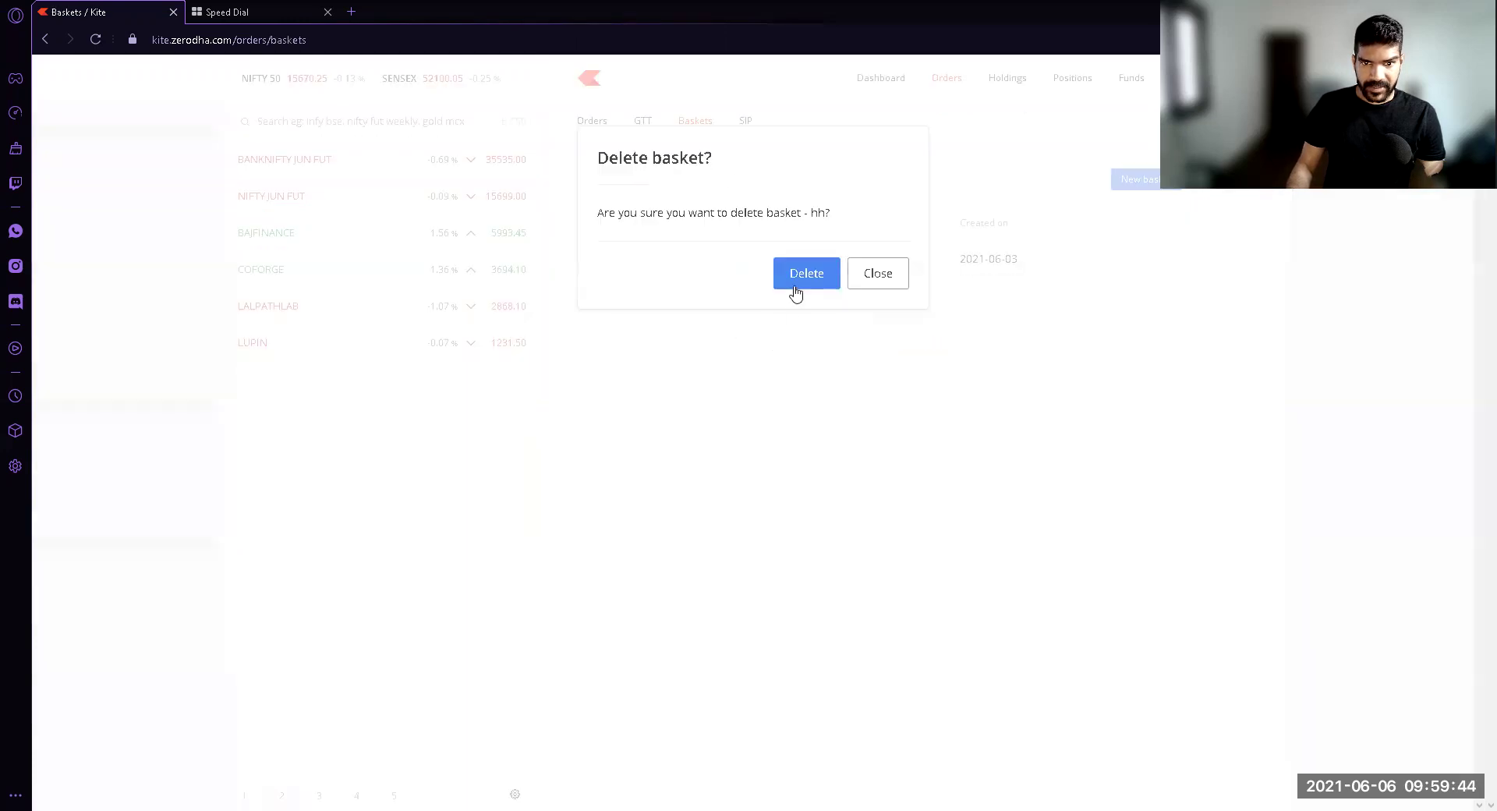
pyautogui.click(795, 295)
# Create a new basket named aa and close its empty instrument window
pyautogui.click(936, 308)
pyautogui.click(680, 213)
pyautogui.write('aa')
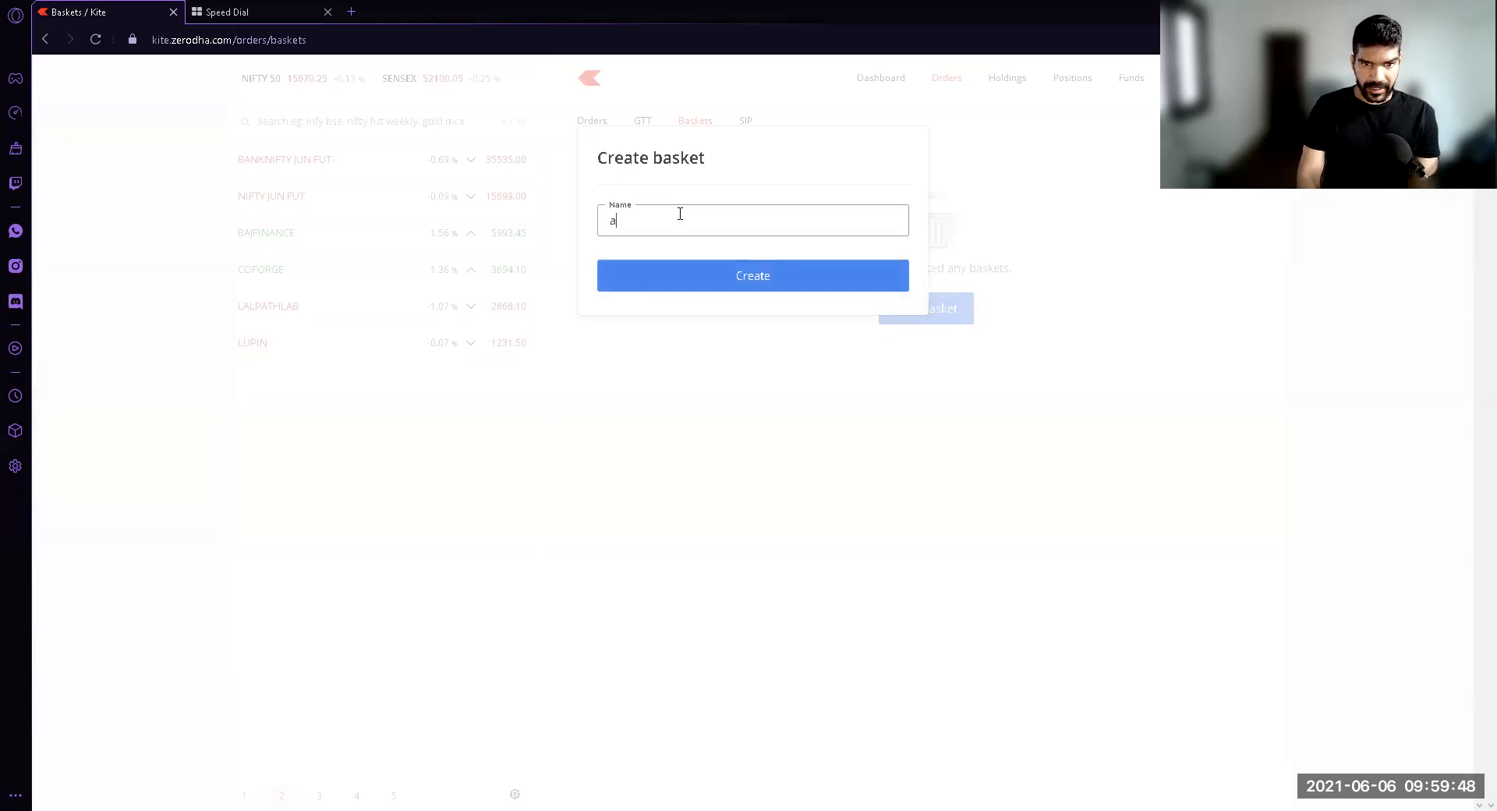
pyautogui.click(816, 279)
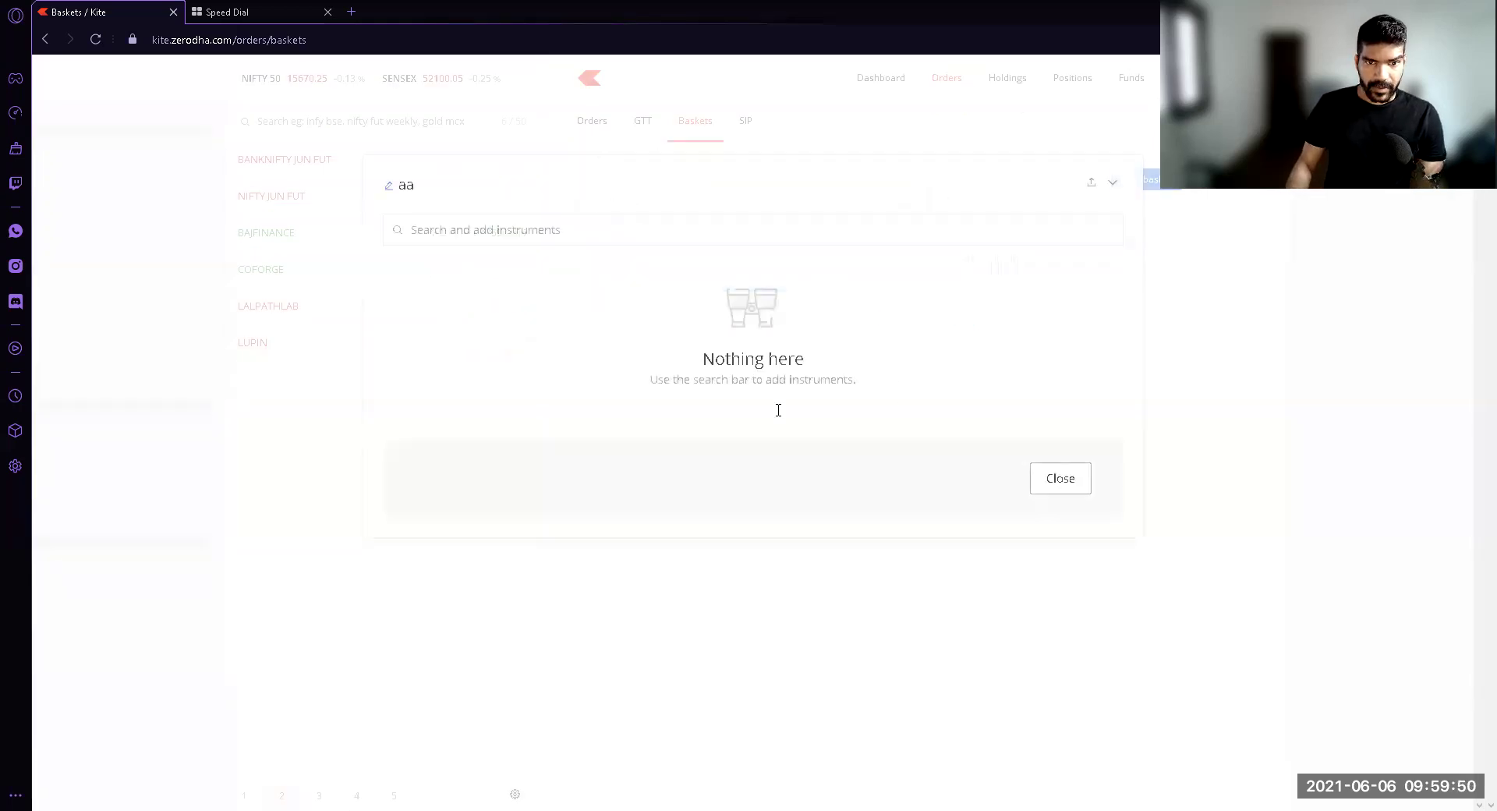
pyautogui.click(1060, 478)
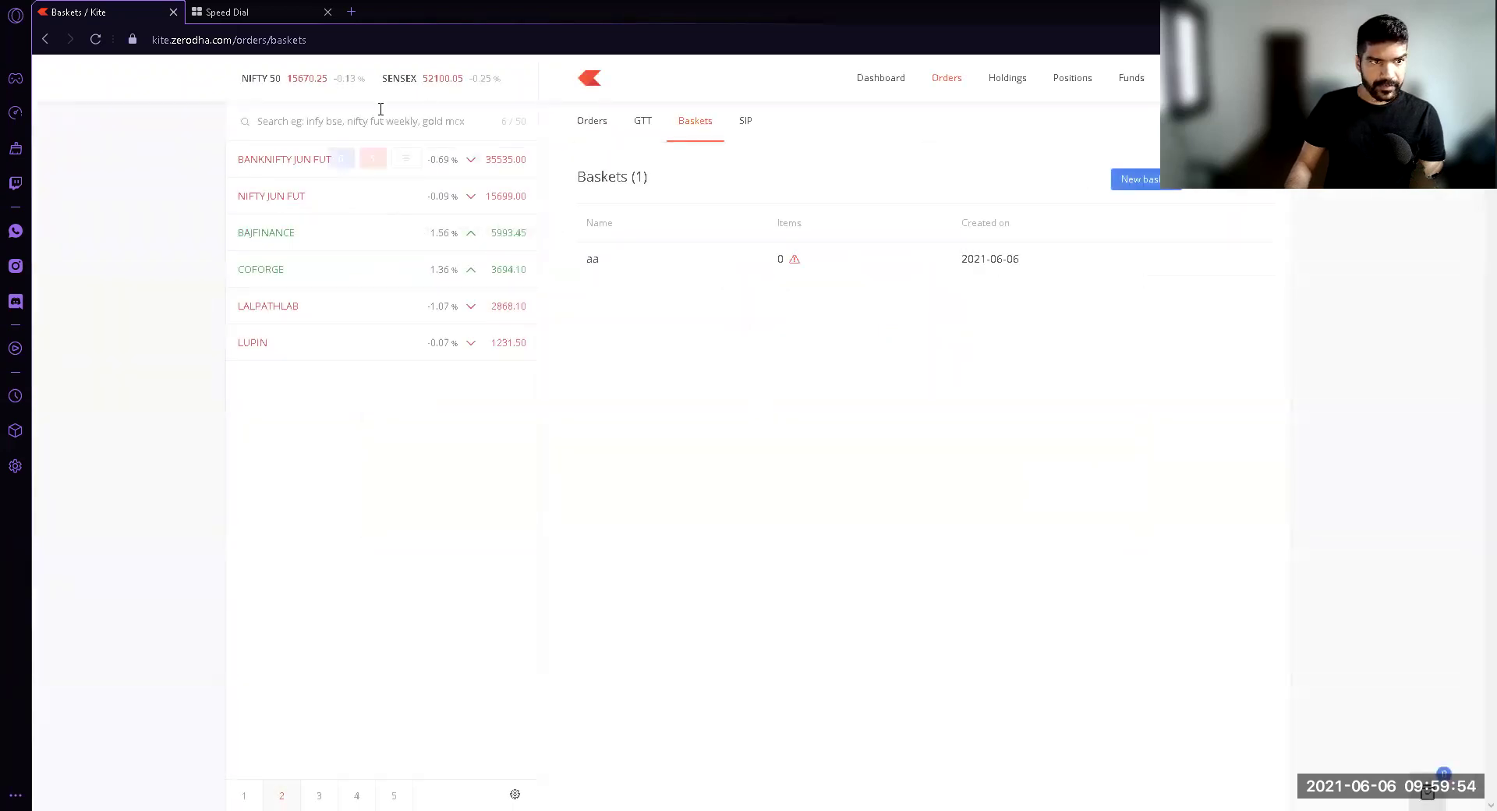
# Search the watchlist instruments for "bankni", then clear the search
pyautogui.click(323, 134)
pyautogui.write('bankni')
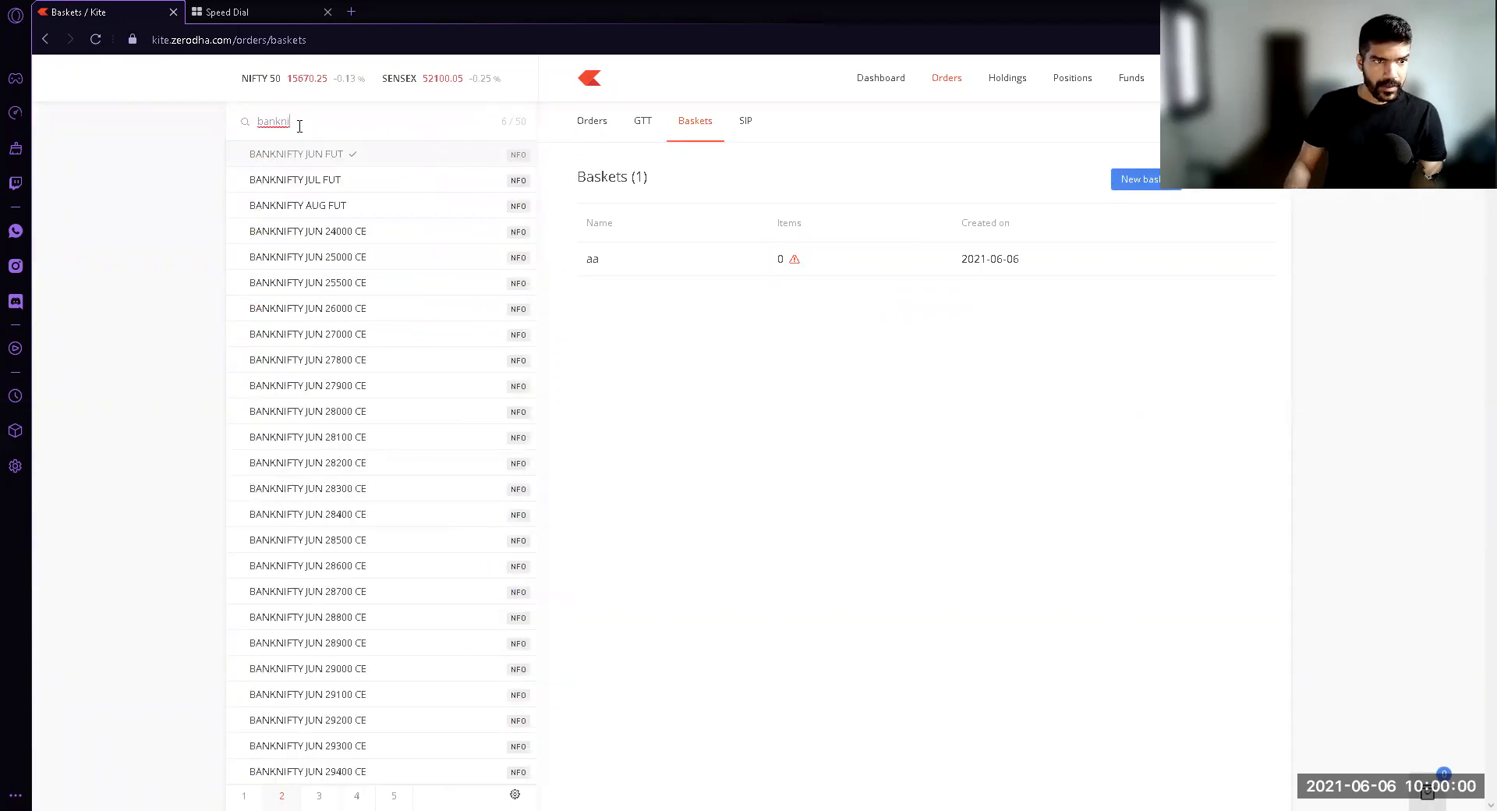
pyautogui.press('Escape')
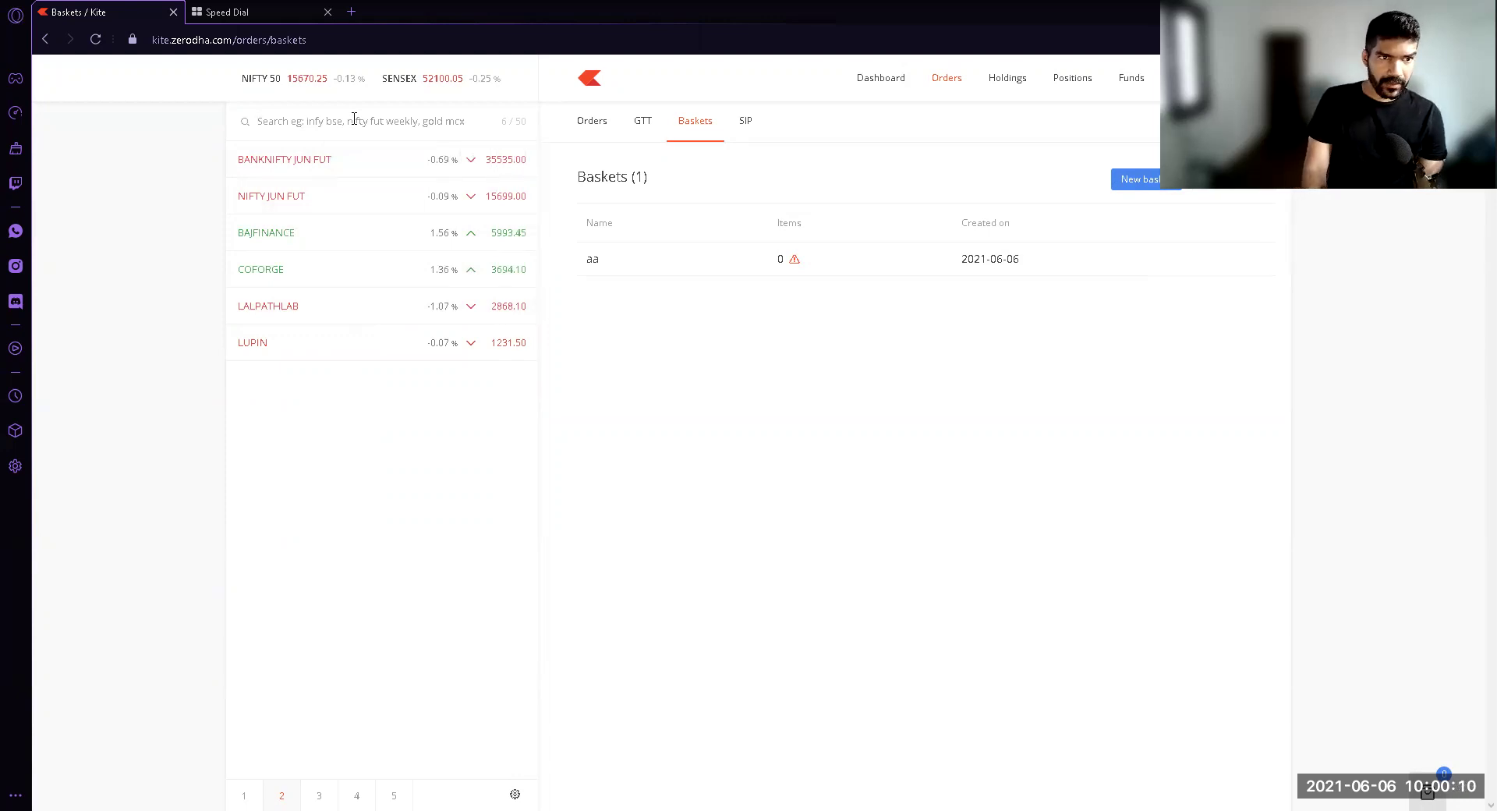
# Edit basket aa and add an overnight market buy order for BANKNIFTY JUN FUT with quantity 25
pyautogui.moveTo(699, 263)
pyautogui.click(750, 263)
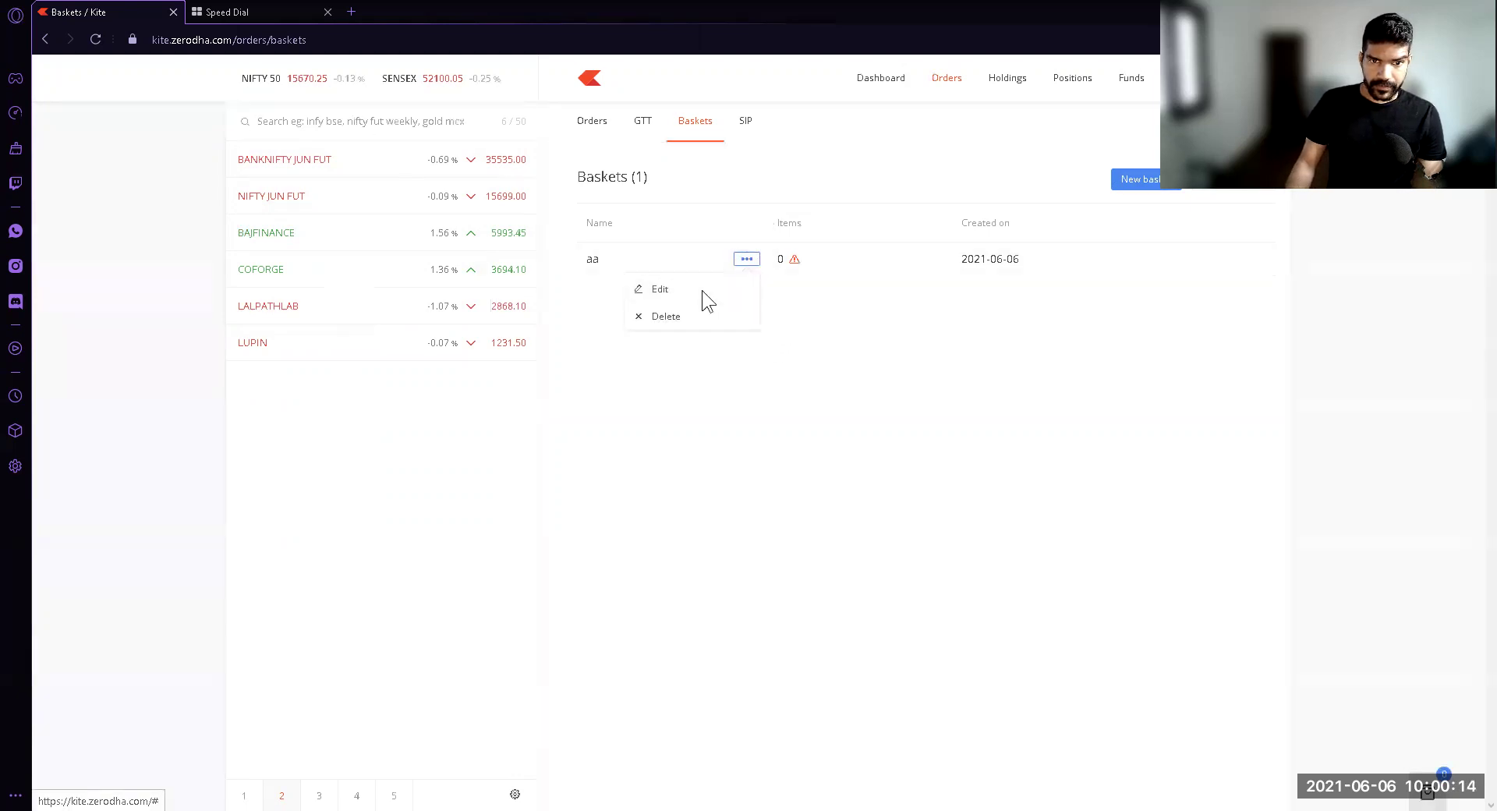
pyautogui.click(701, 290)
pyautogui.write('ban')
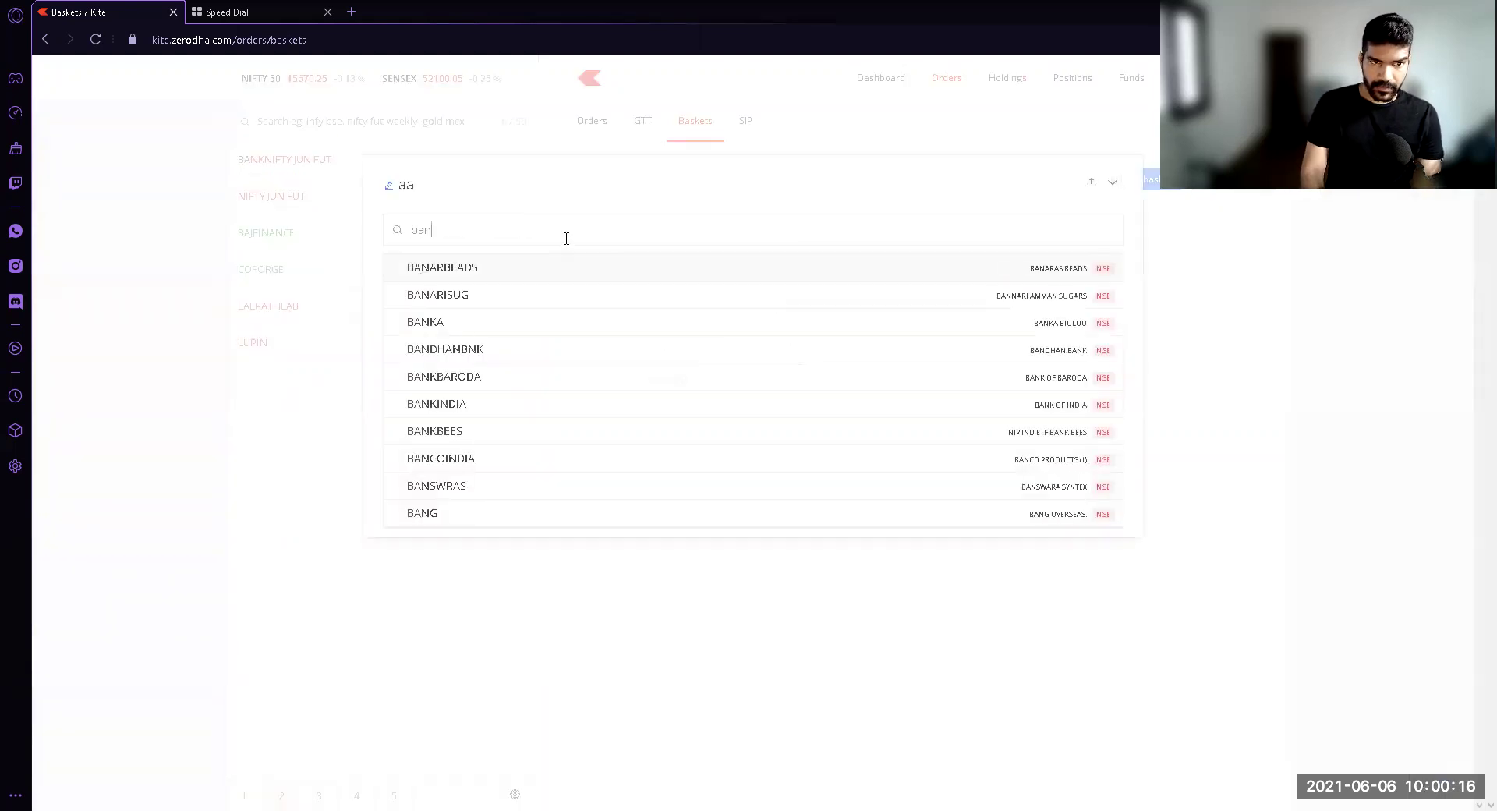
pyautogui.write('kni')
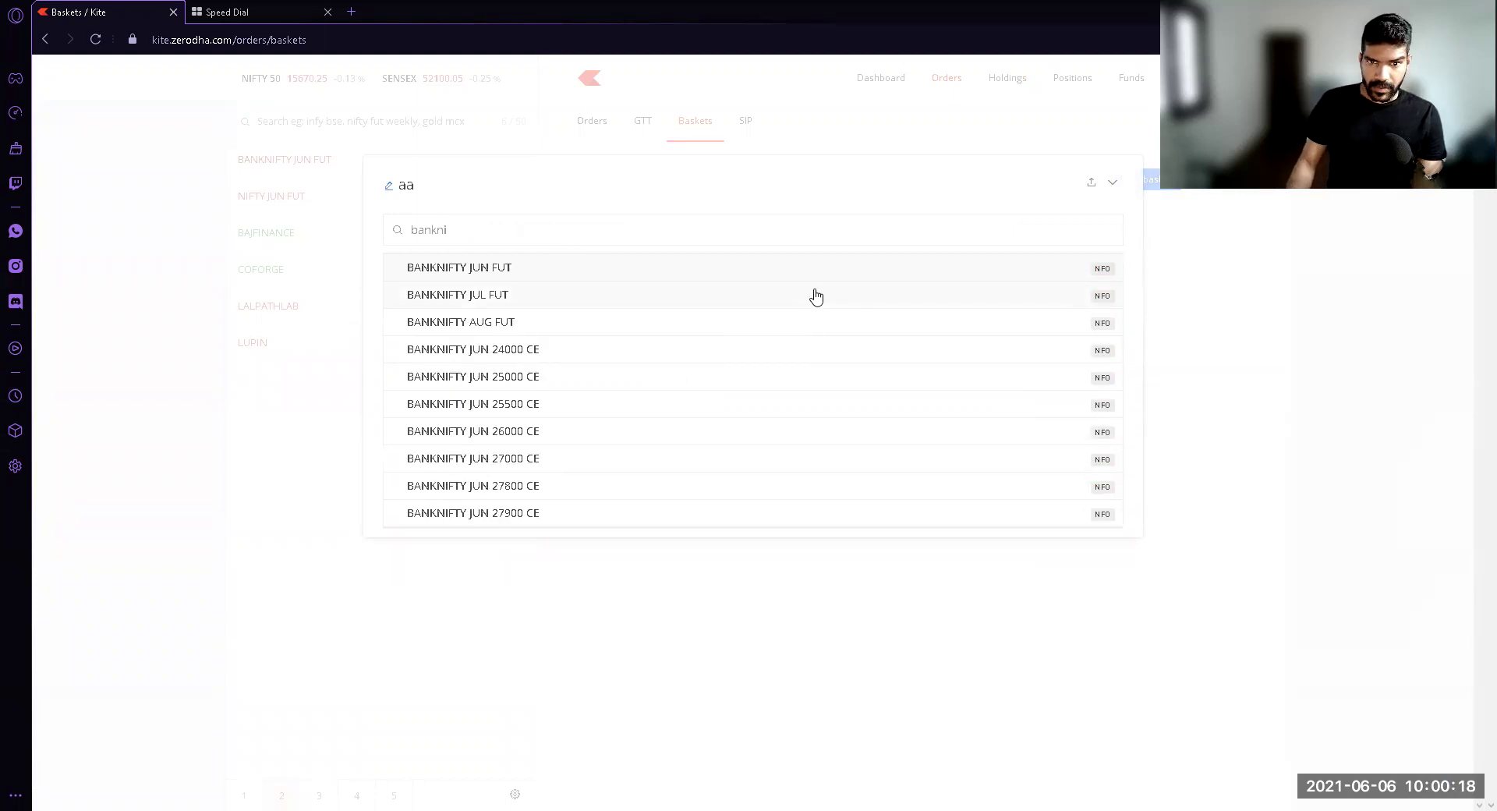
pyautogui.click(817, 274)
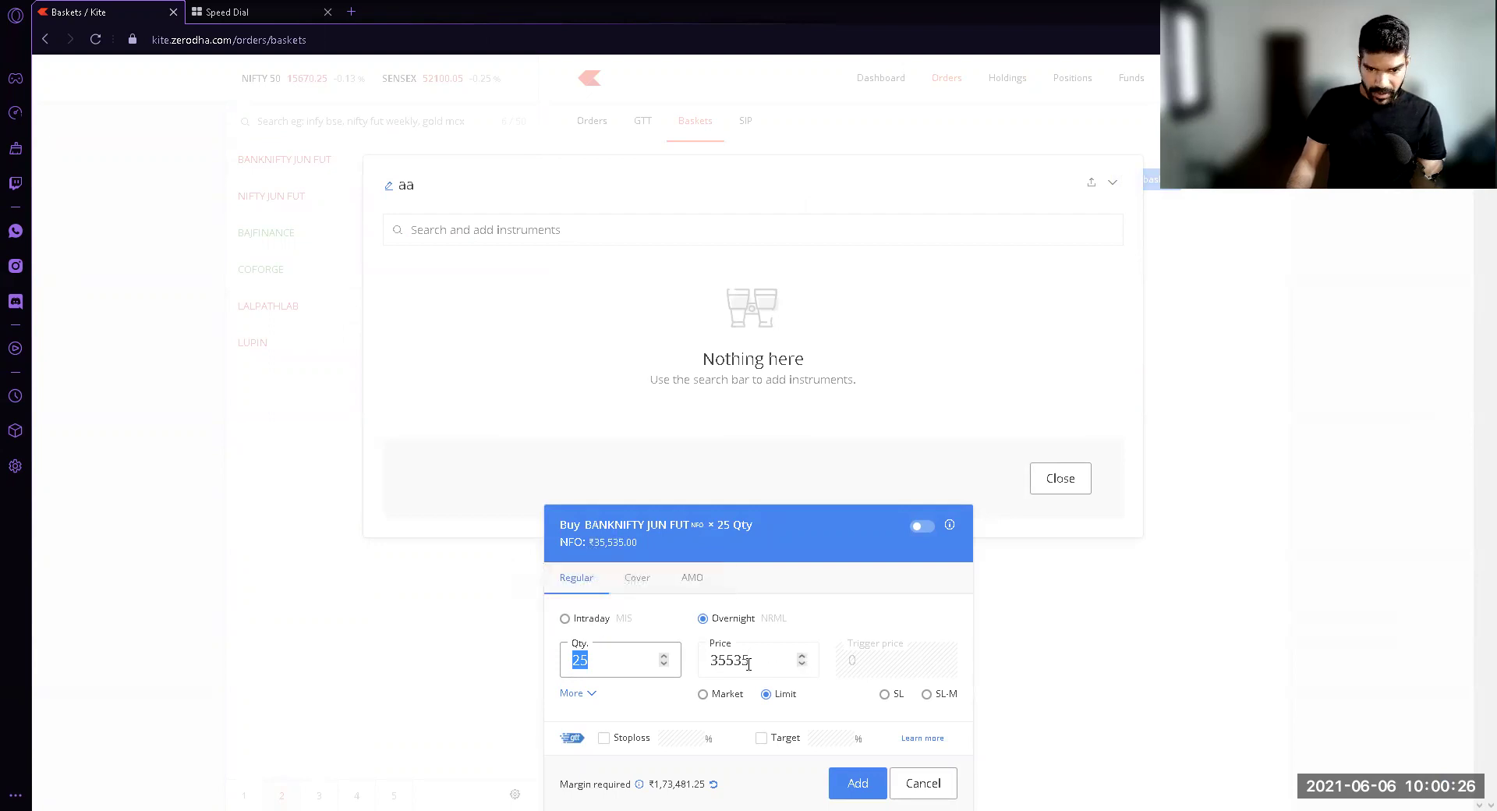
pyautogui.click(704, 694)
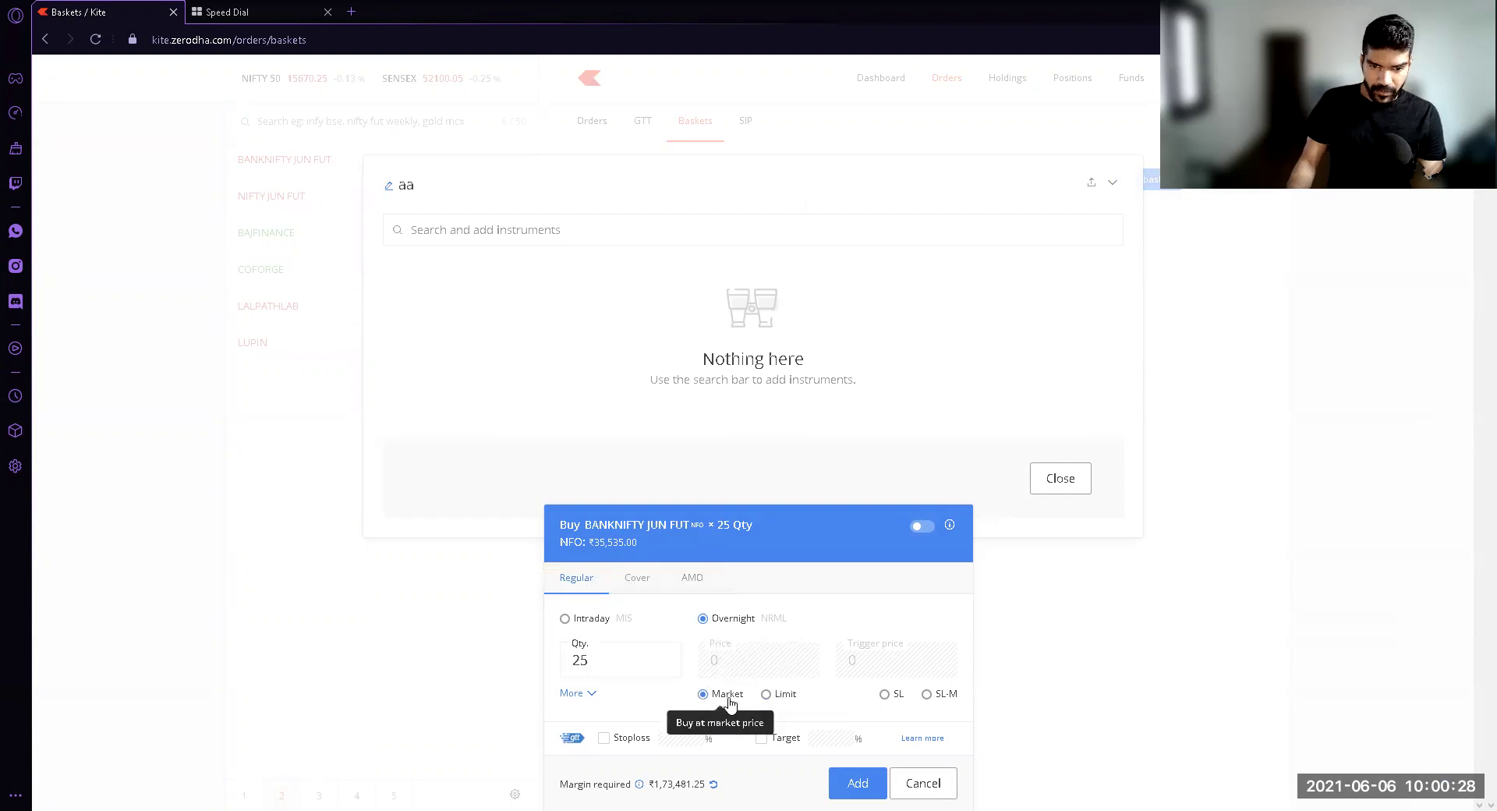
pyautogui.click(857, 784)
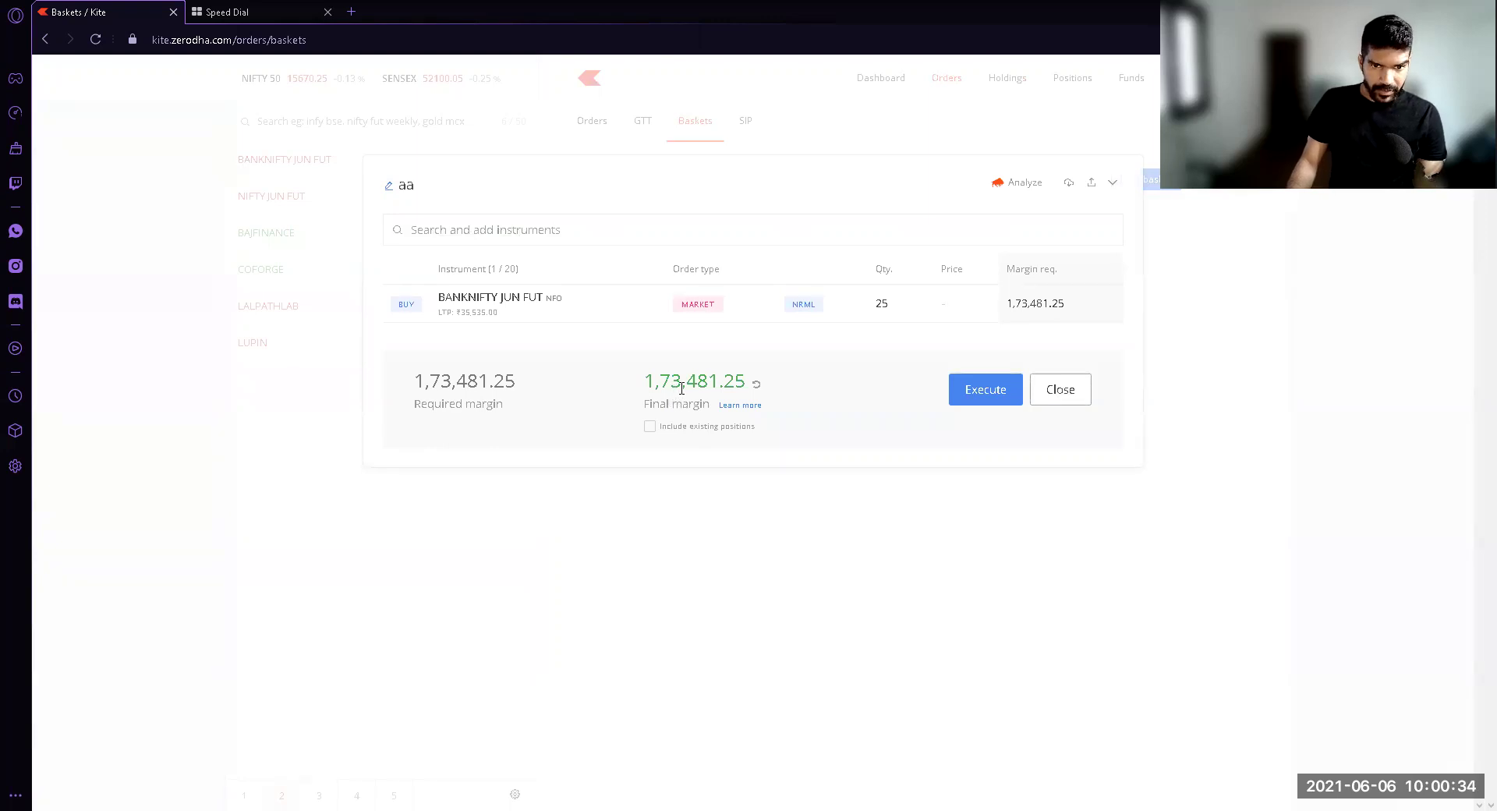
# Modify the BANKNIFTY JUN FUT order in the basket to the Intraday (MIS) product type
pyautogui.click(619, 304)
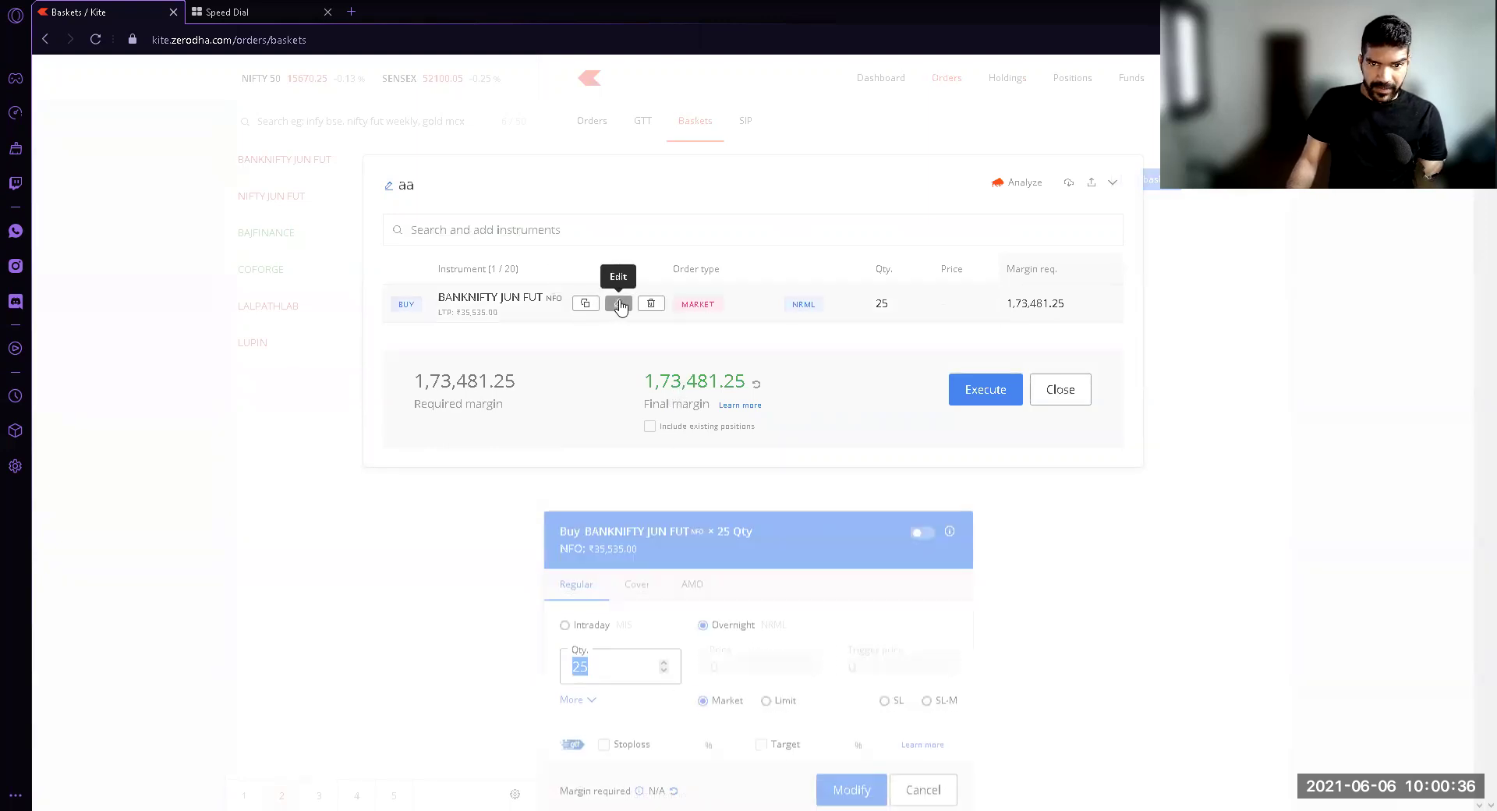
pyautogui.click(575, 660)
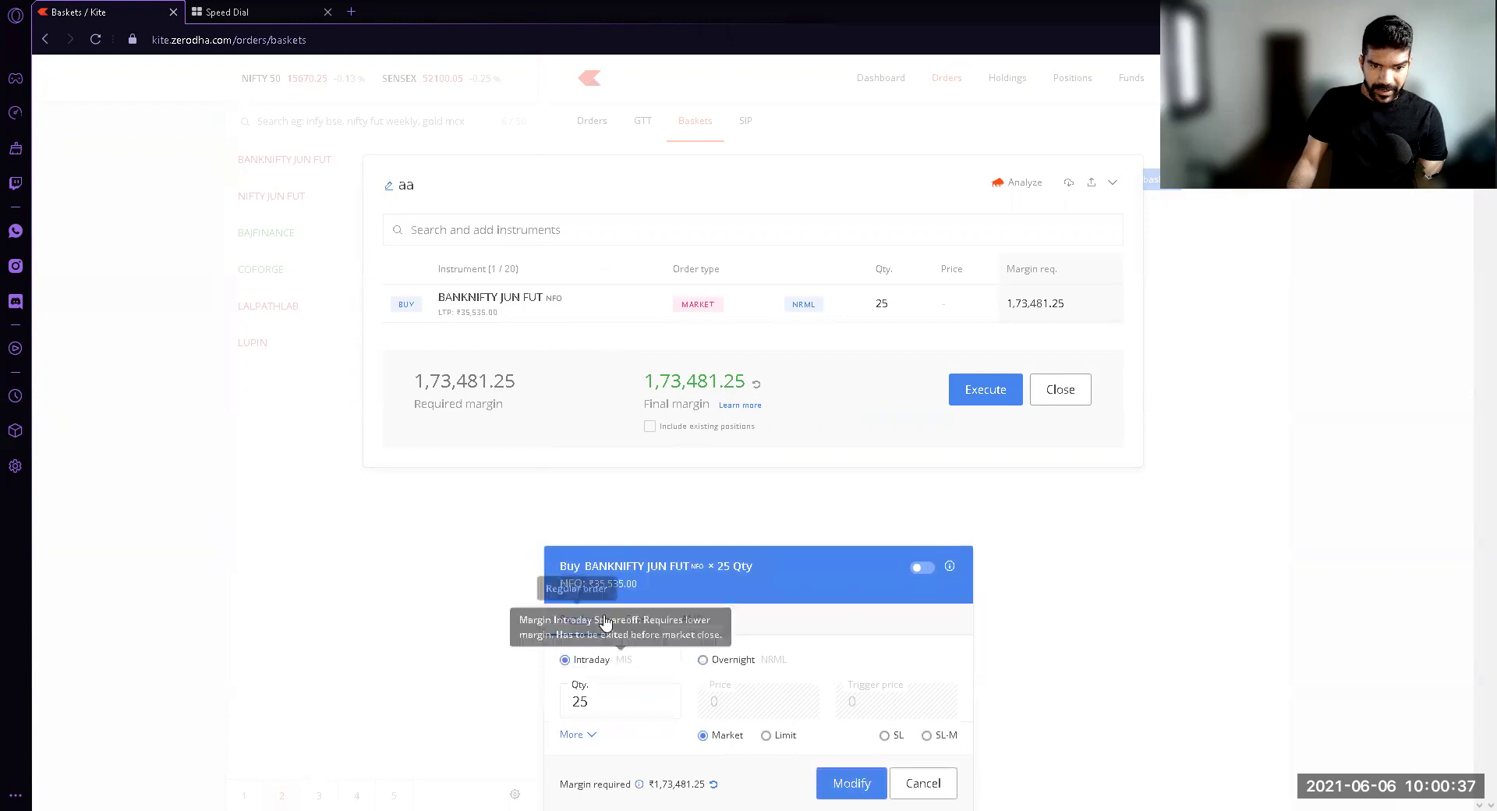
pyautogui.click(851, 784)
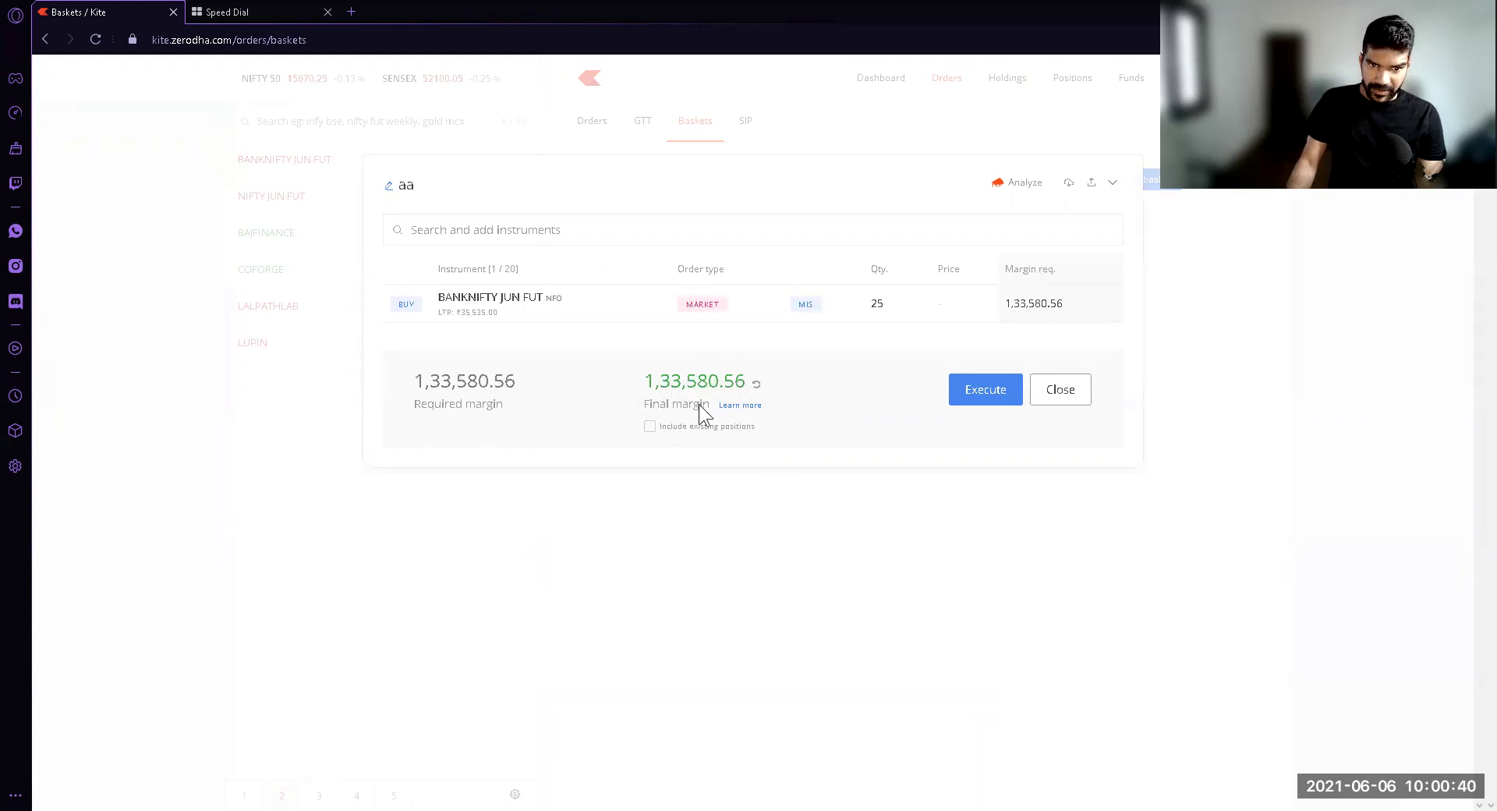
# Add an intraday market buy of 25 BANKNIFTY 10th JUN 35300 PE and move it above the futures order
pyautogui.moveTo(619, 314)
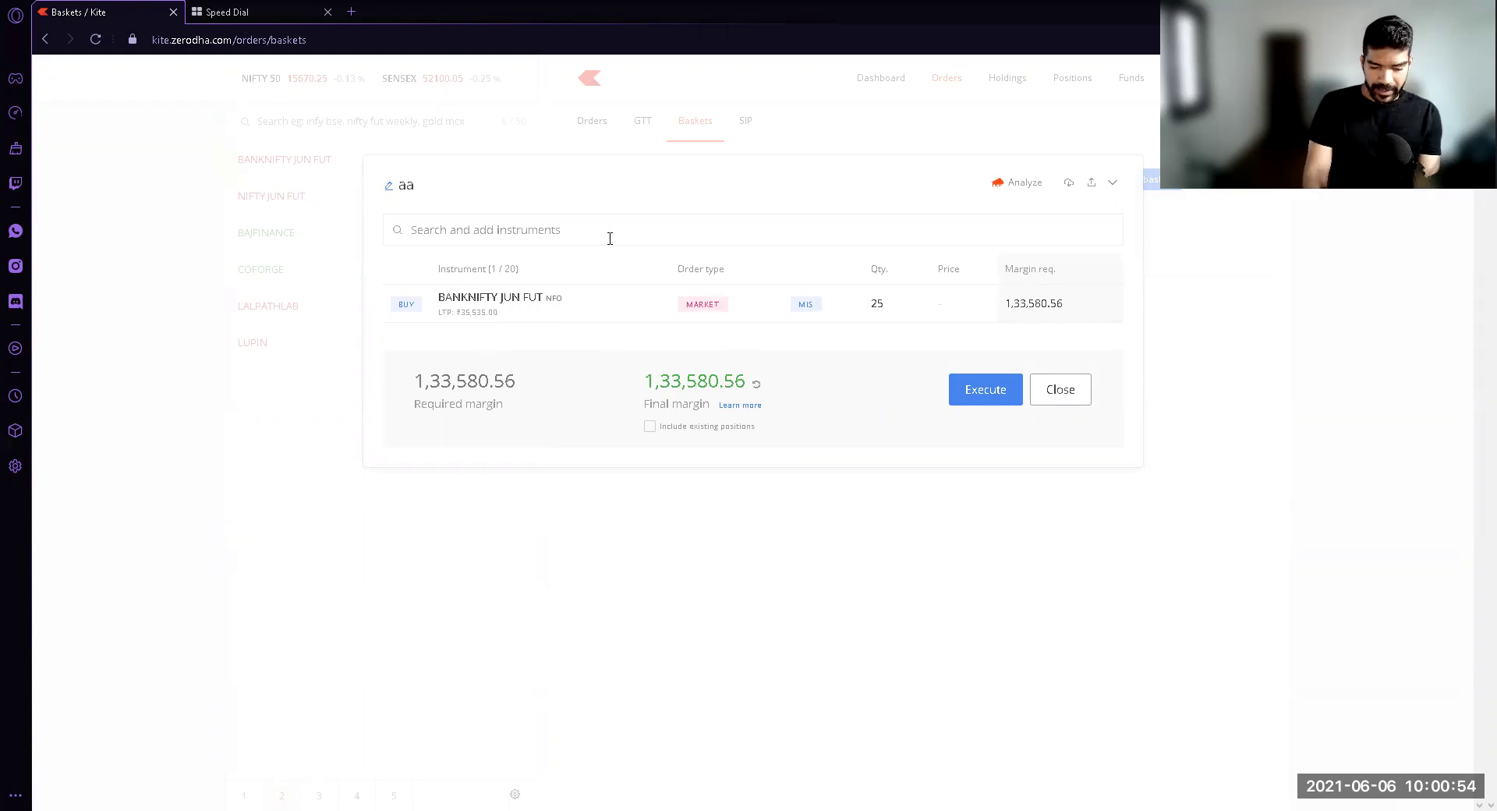
pyautogui.write('35300pe')
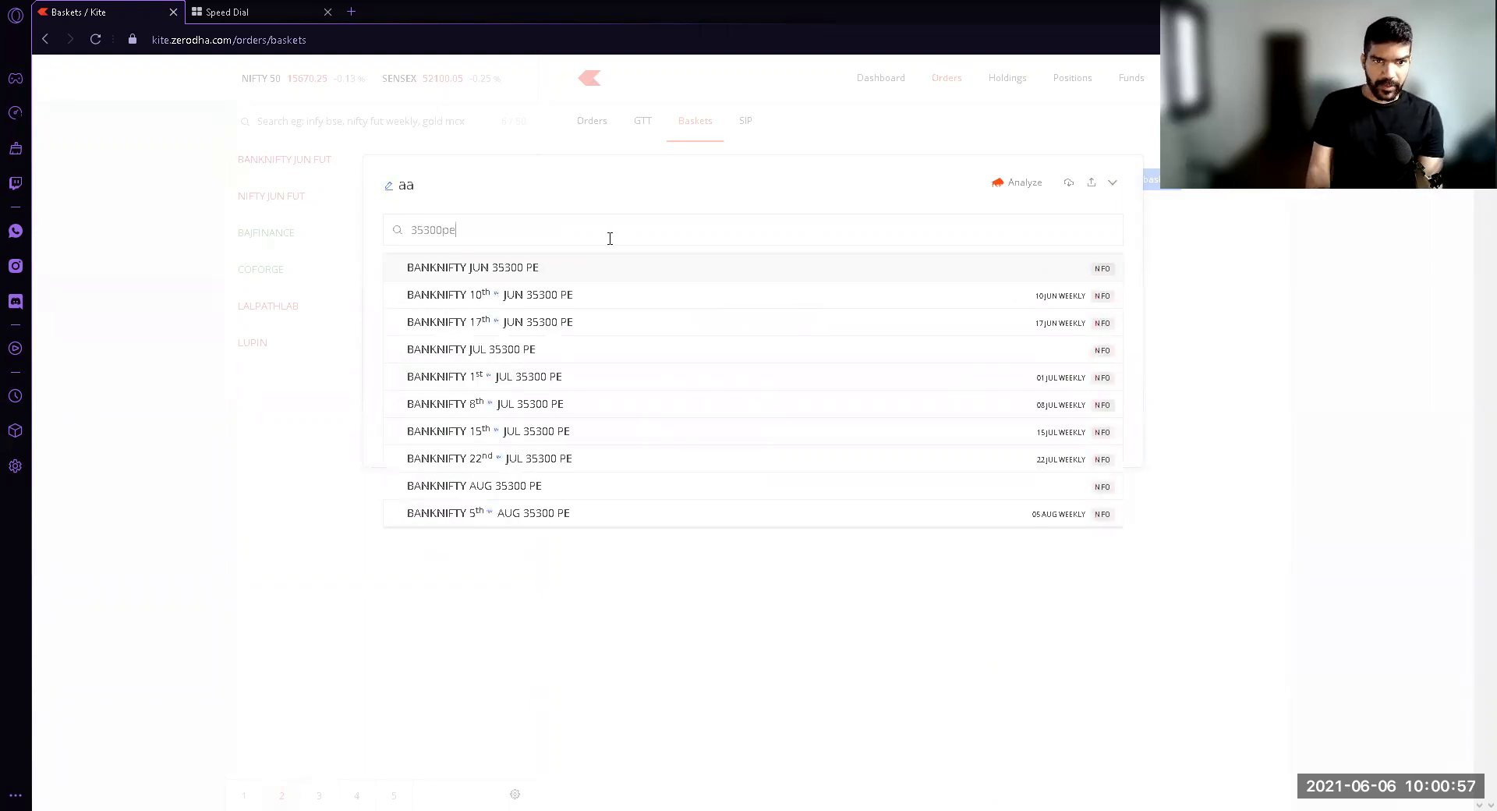
pyautogui.click(1046, 303)
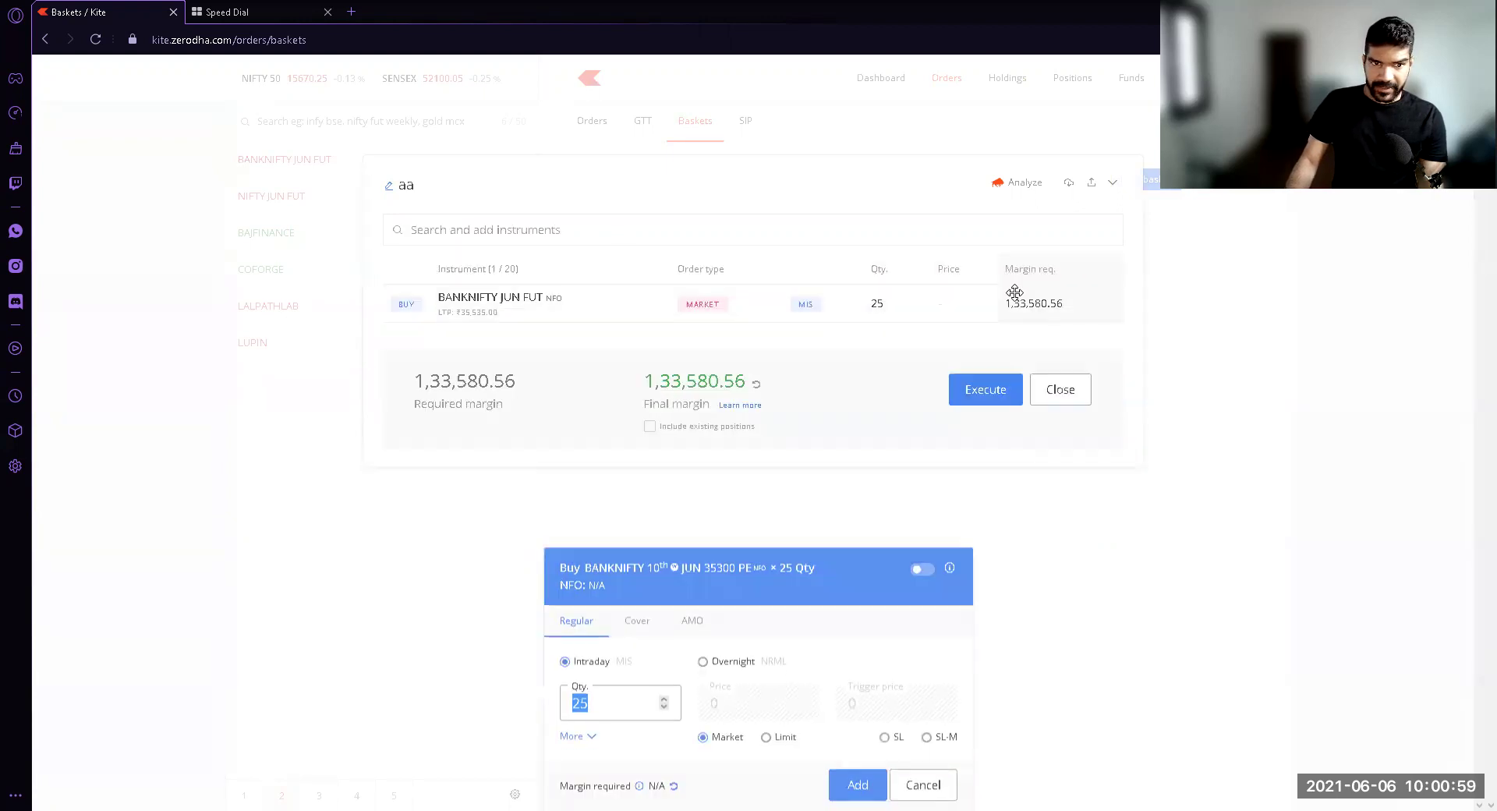
pyautogui.click(836, 783)
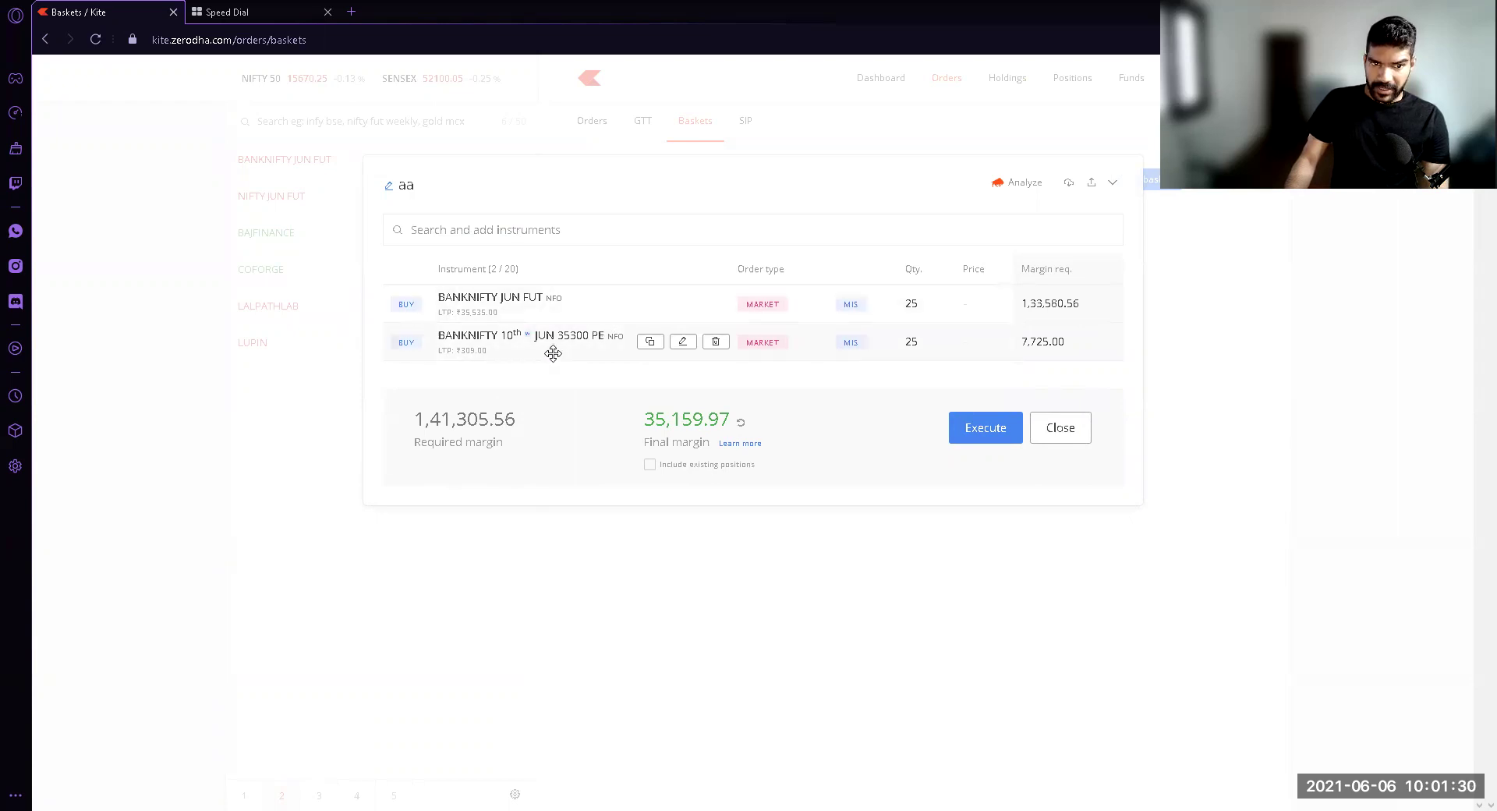
pyautogui.moveTo(548, 340); pyautogui.dragTo(544, 301)
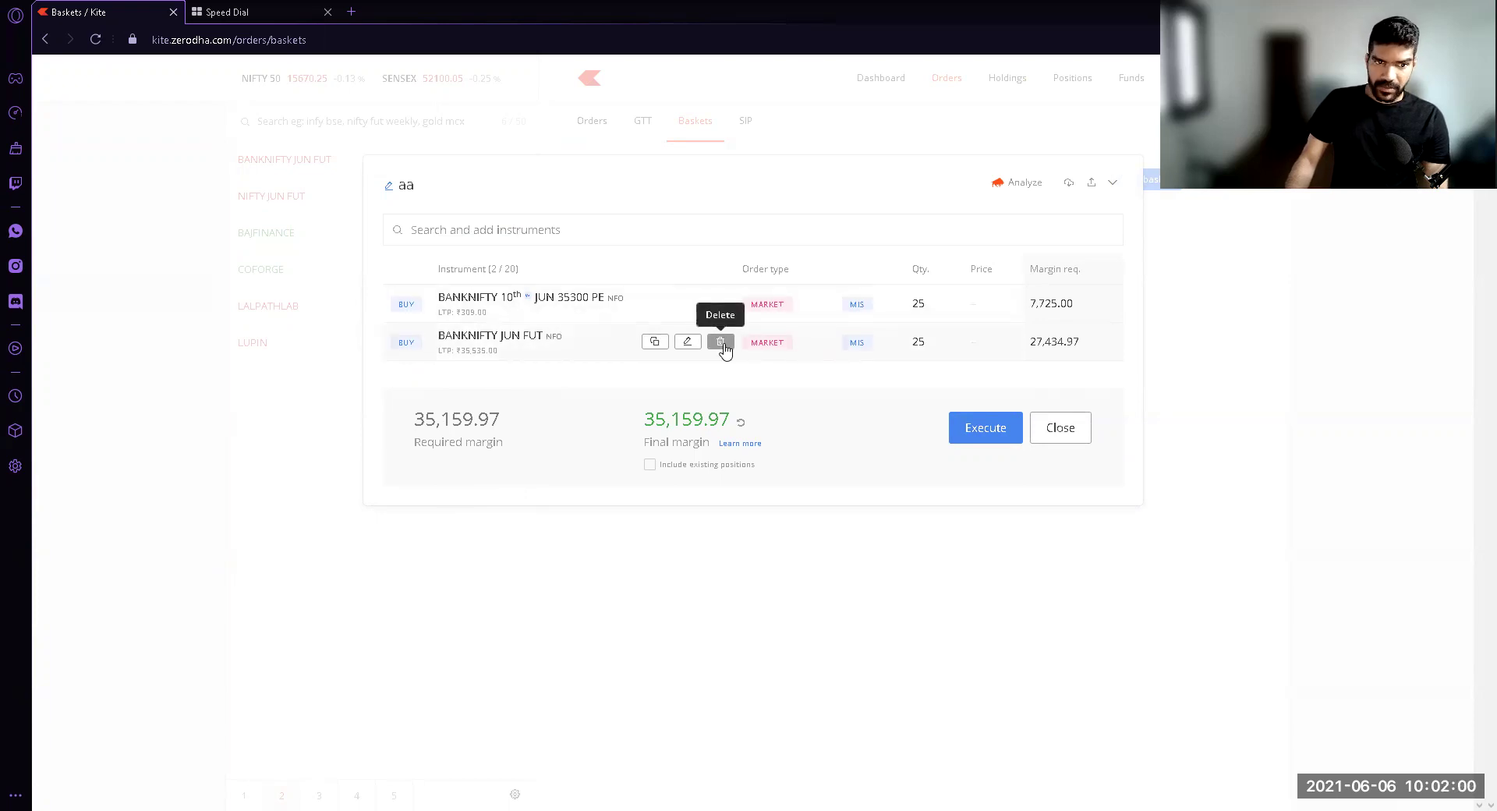
# Delete both the BANKNIFTY JUN FUT and 35300 PE orders from basket aa and close the basket
pyautogui.click(722, 342)
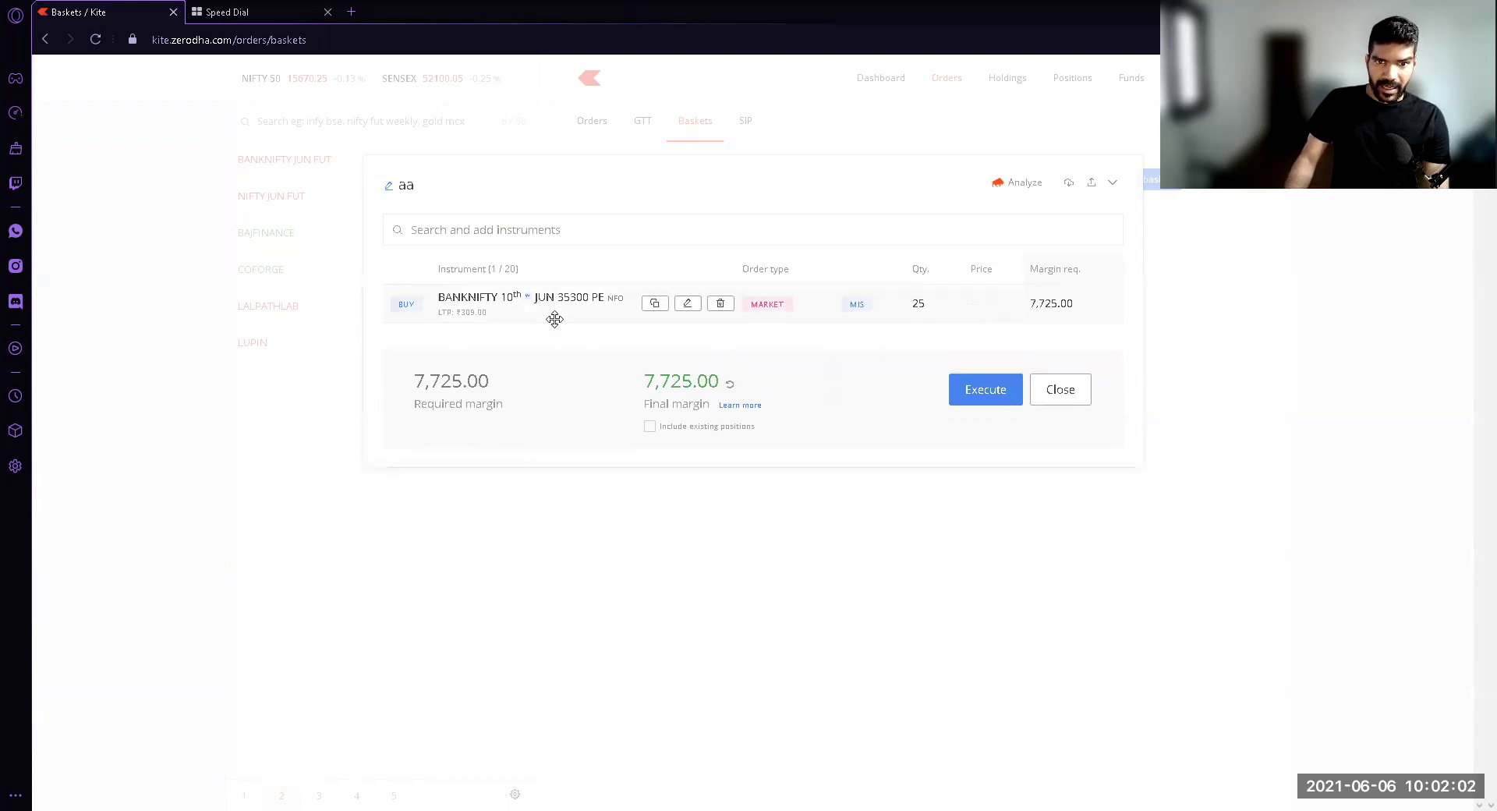
pyautogui.click(721, 304)
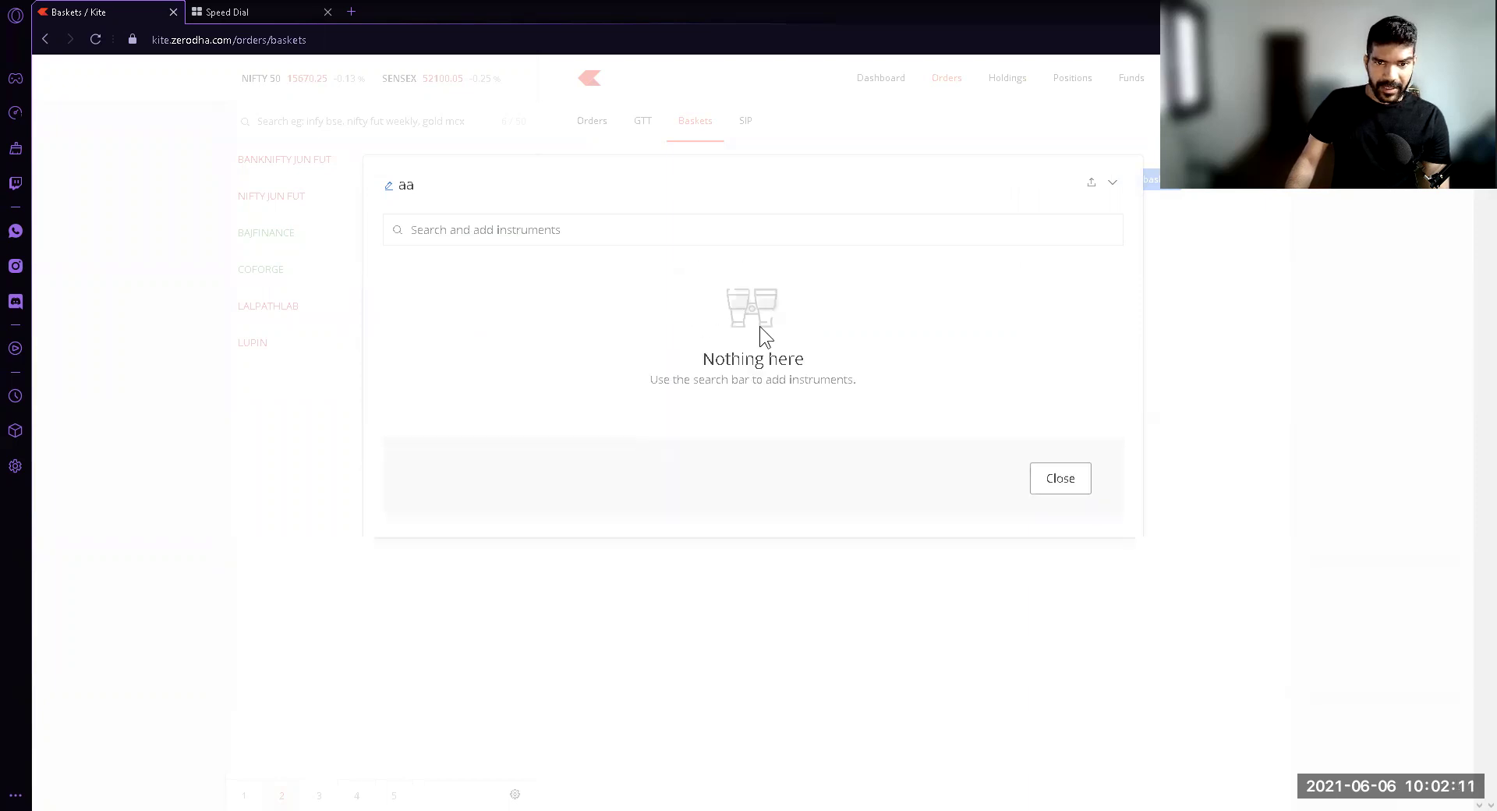
pyautogui.click(1038, 472)
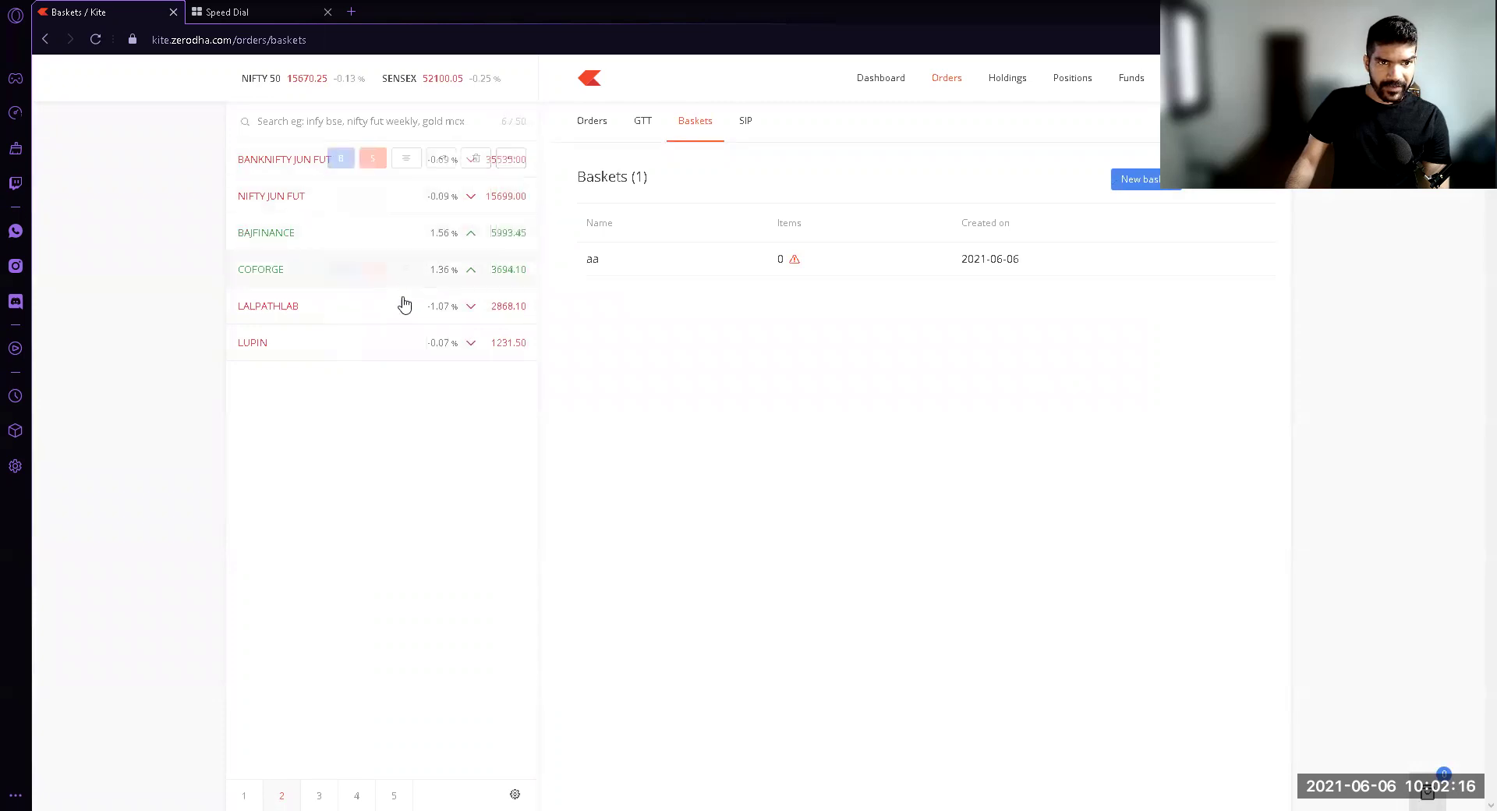
# Reopen basket aa for editing and add an intraday market sell order for 25 BANKNIFTY 10th JUN 36000 CE
pyautogui.click(744, 261)
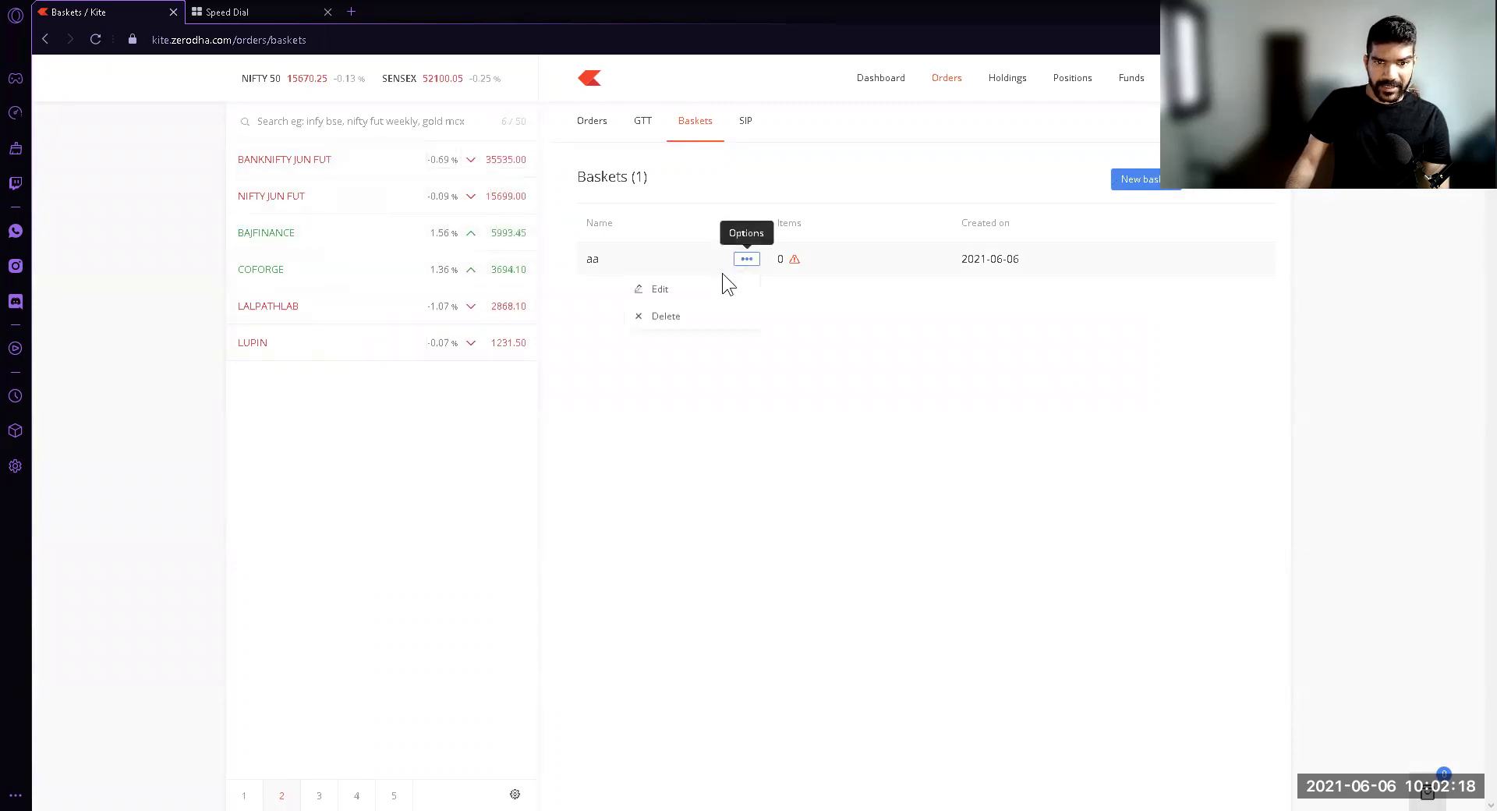
pyautogui.click(683, 293)
pyautogui.write('36000ce')
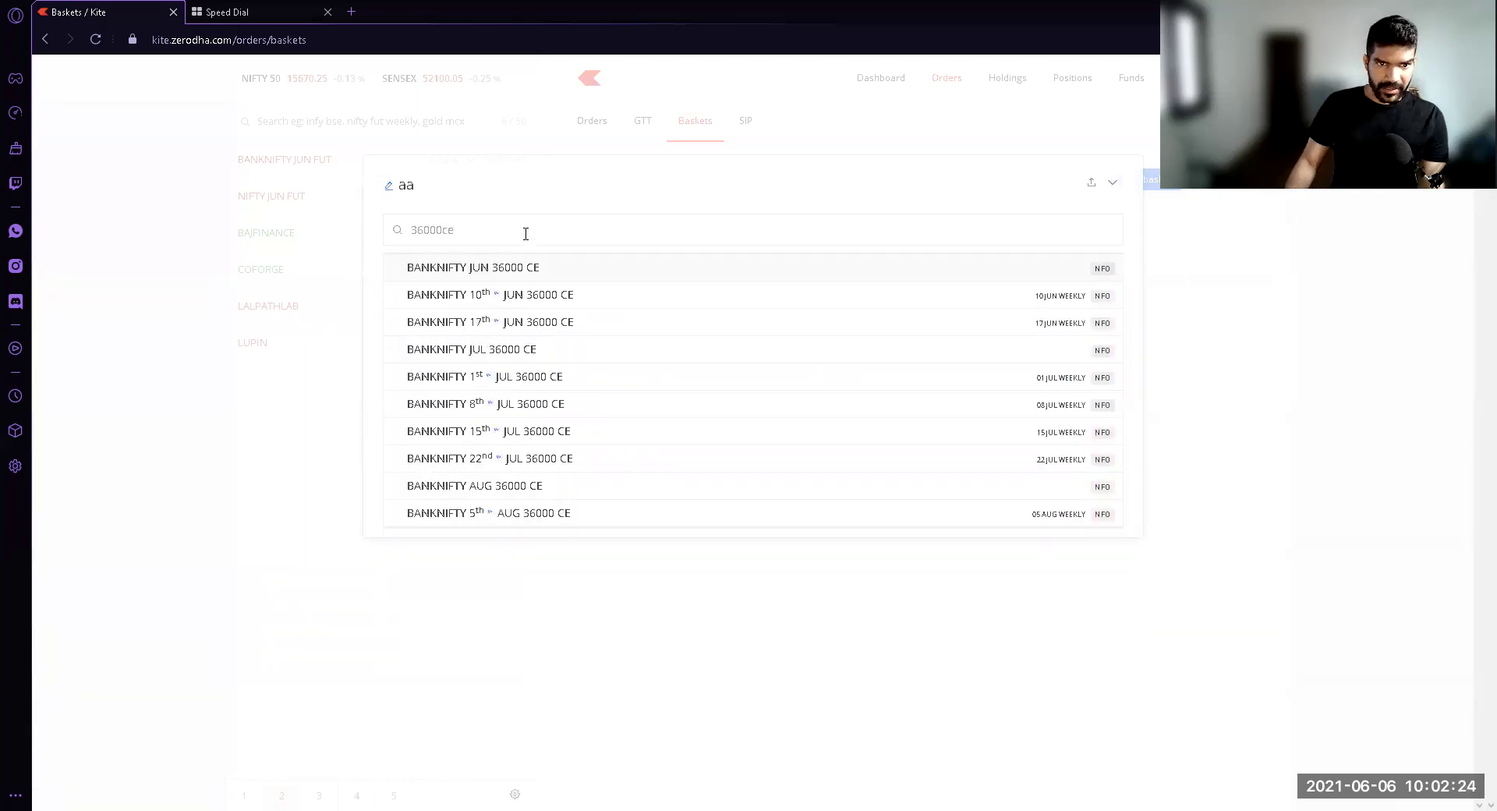
pyautogui.click(1062, 302)
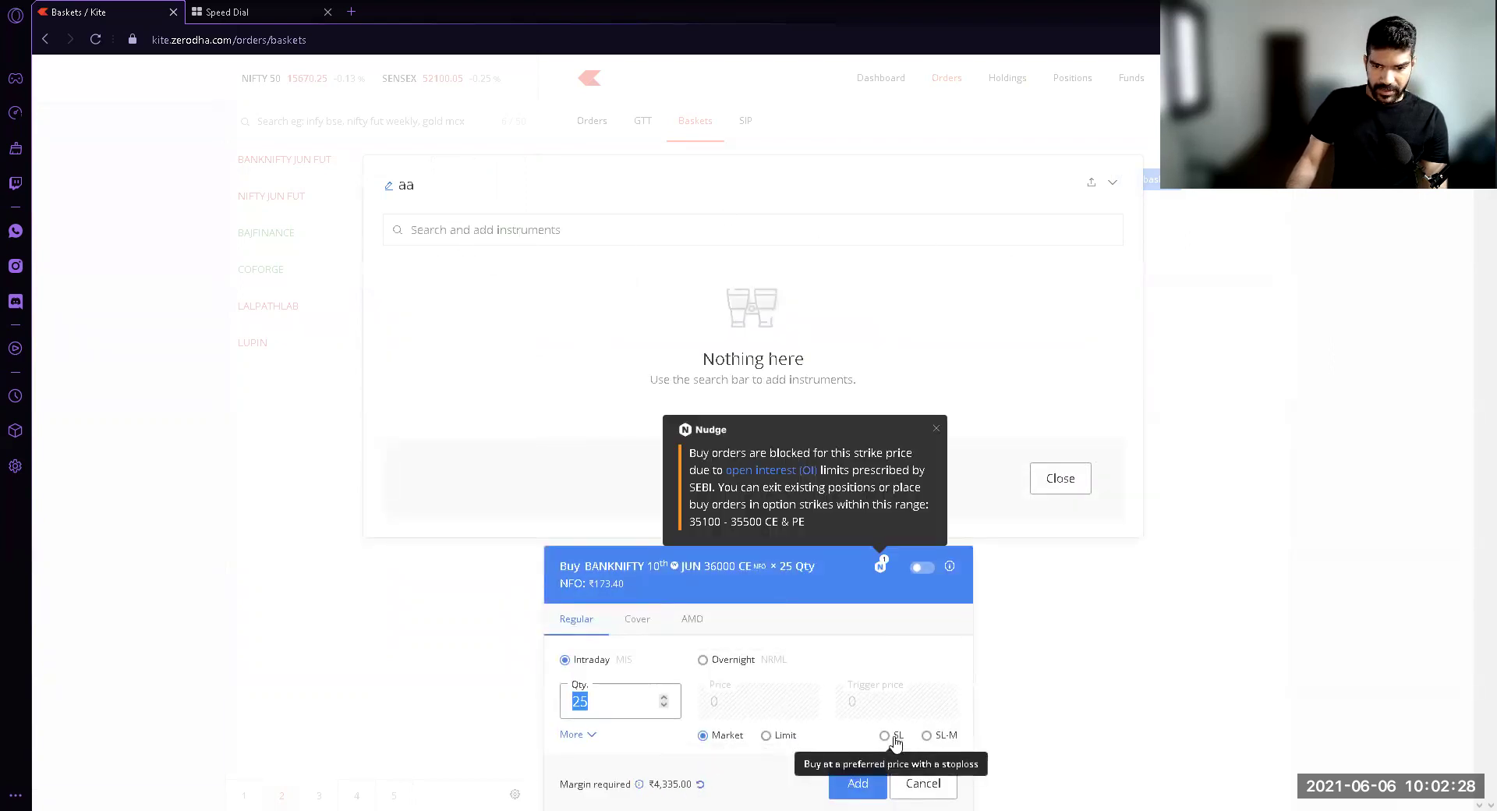
pyautogui.click(922, 574)
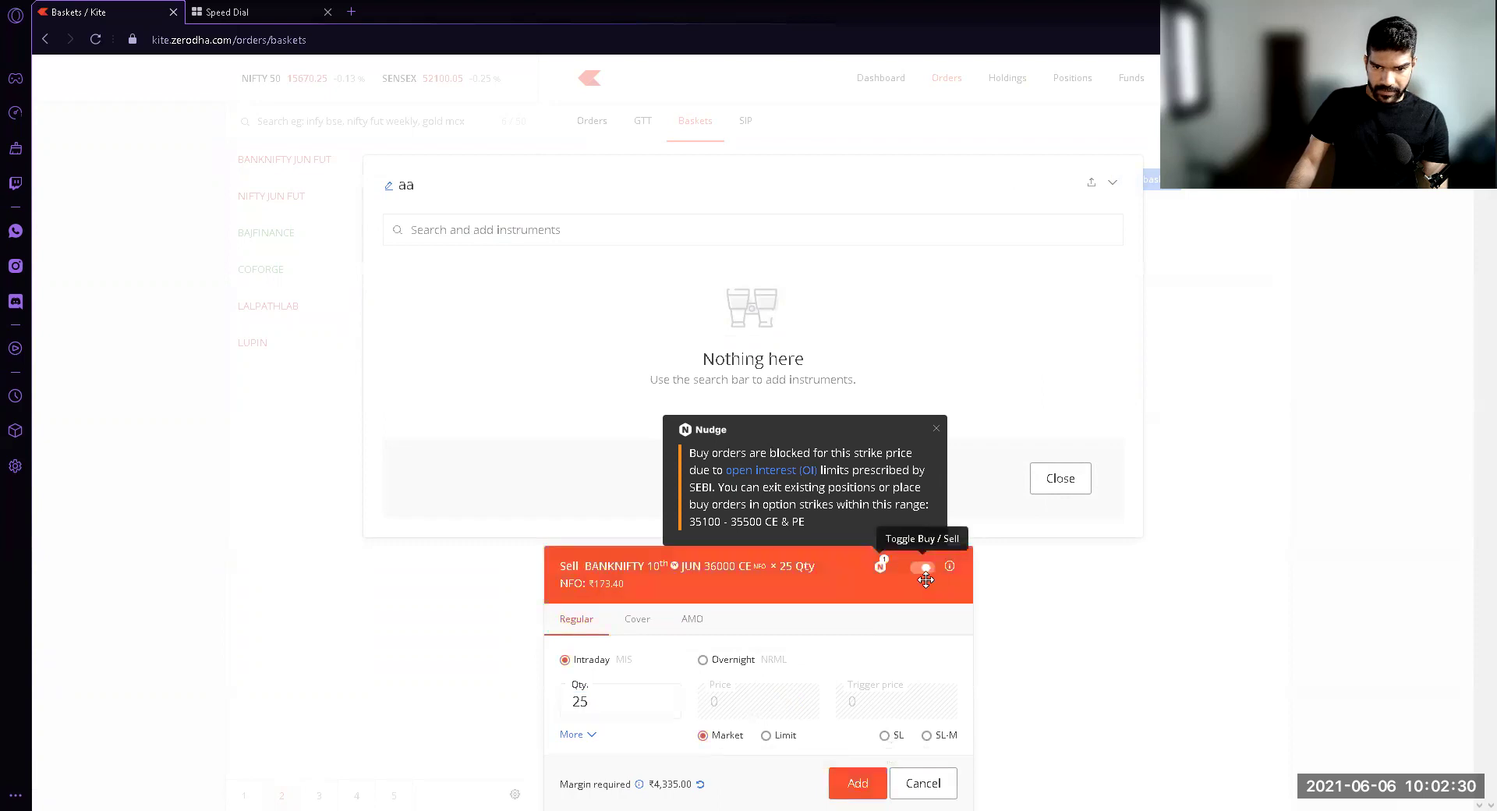
pyautogui.click(855, 782)
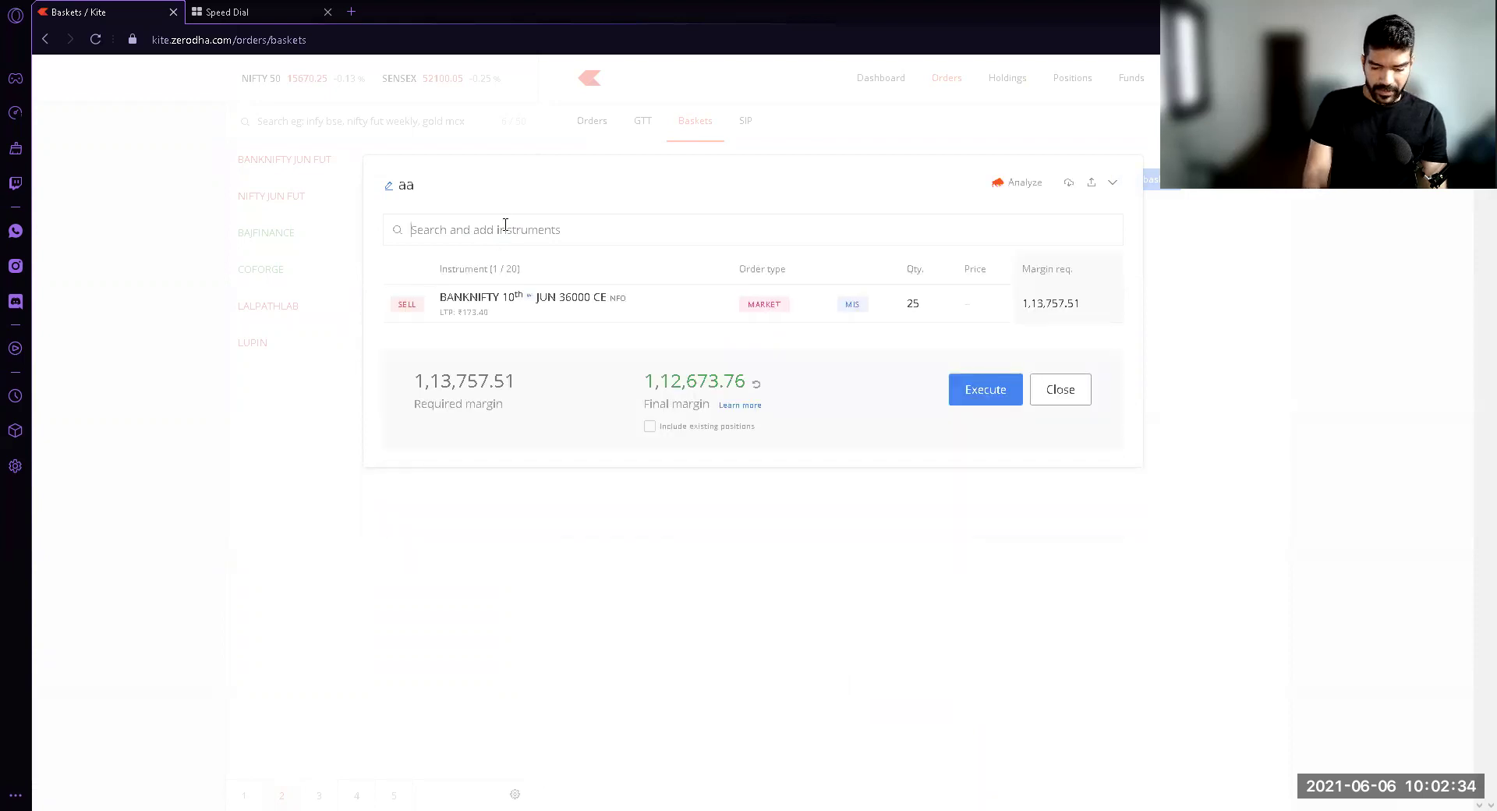
# Add an intraday market sell order for 25 BANKNIFTY 10th JUN 35000 PE to the basket
pyautogui.write('35000')
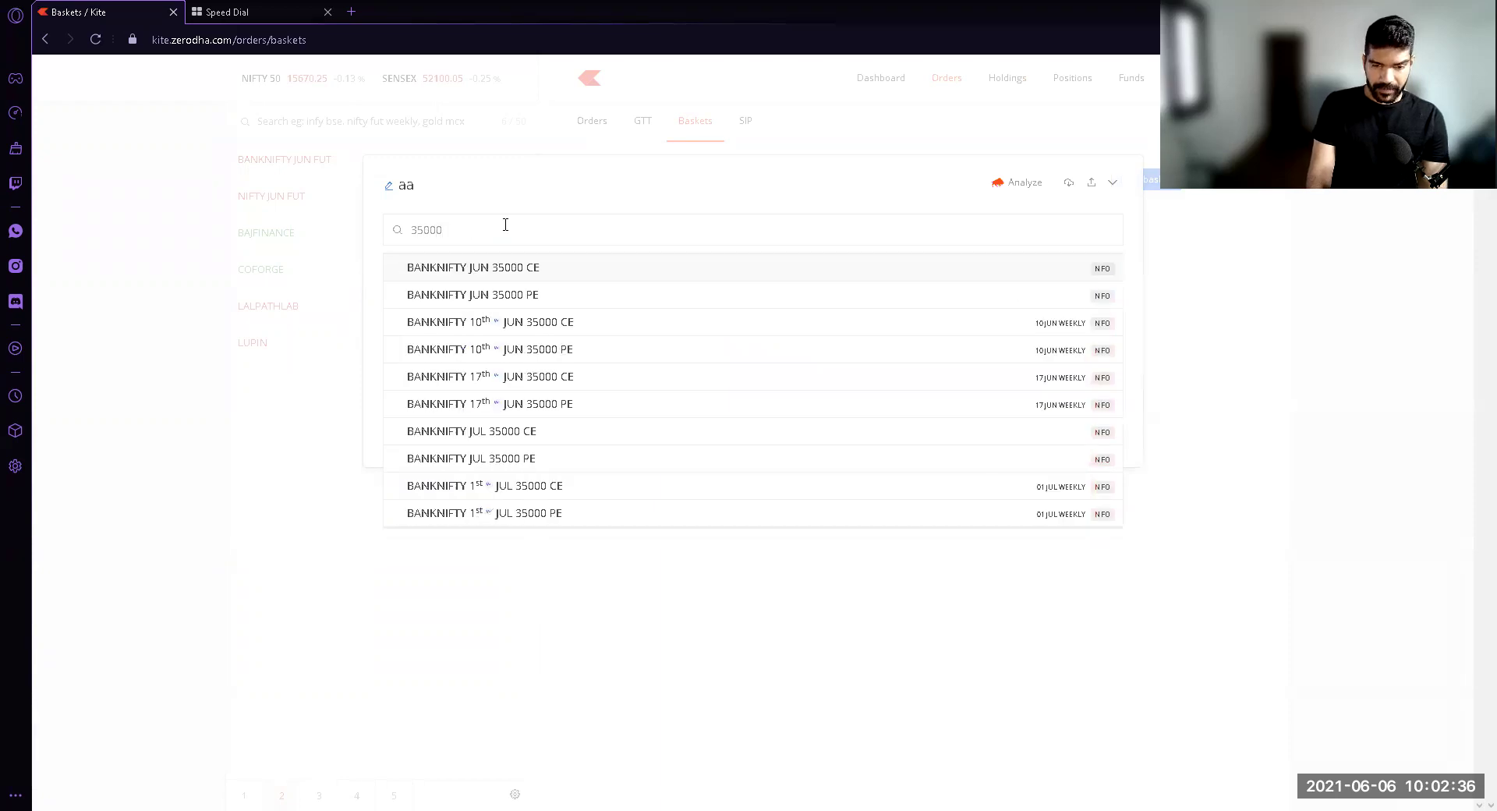
pyautogui.write('pe')
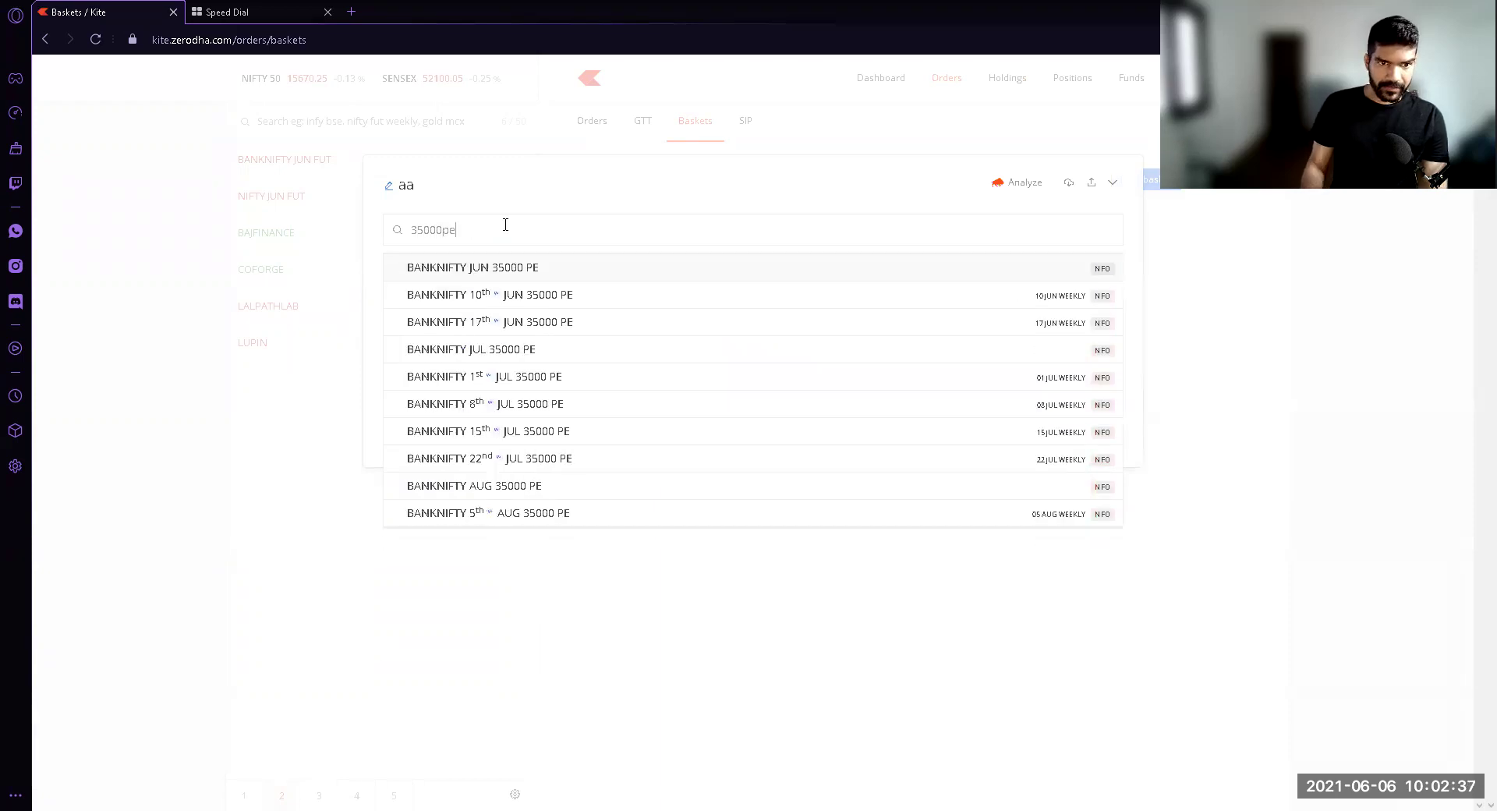
pyautogui.click(582, 300)
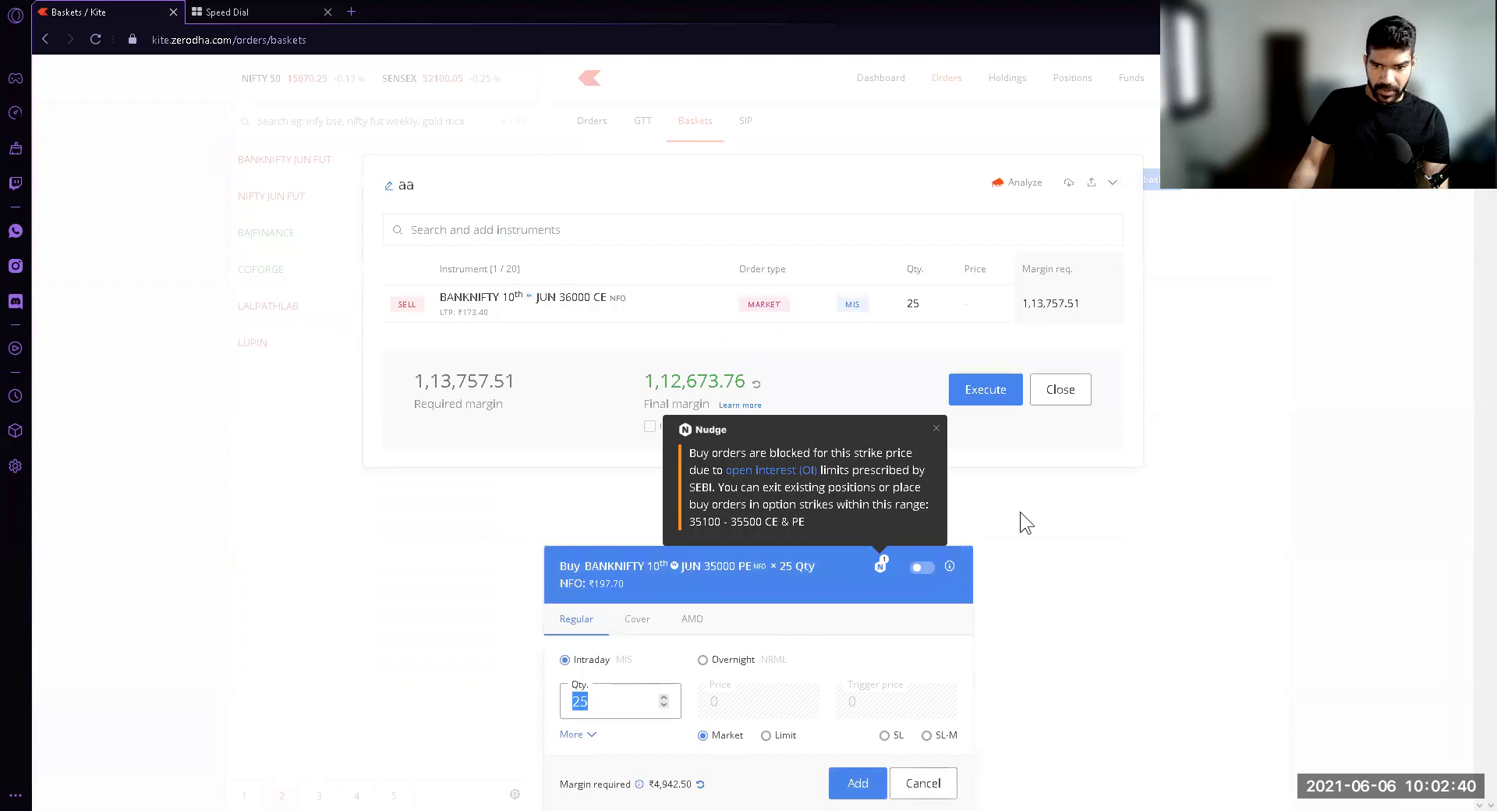
pyautogui.click(858, 782)
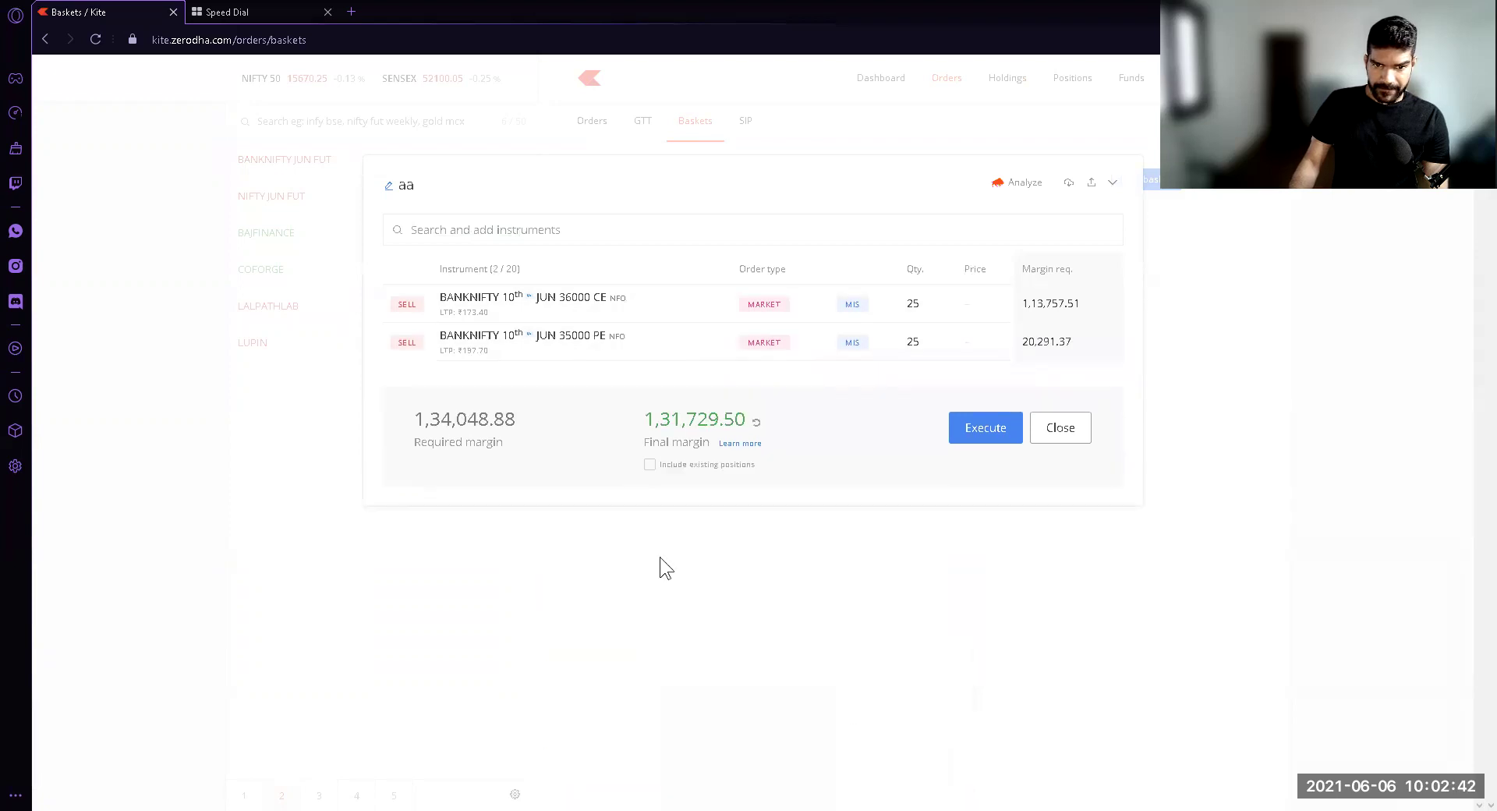
# Analyze the basket of sold 36000 CE and 35000 PE options, reviewing its payoff chart and profit/loss summary, and close the analysis
pyautogui.moveTo(621, 344)
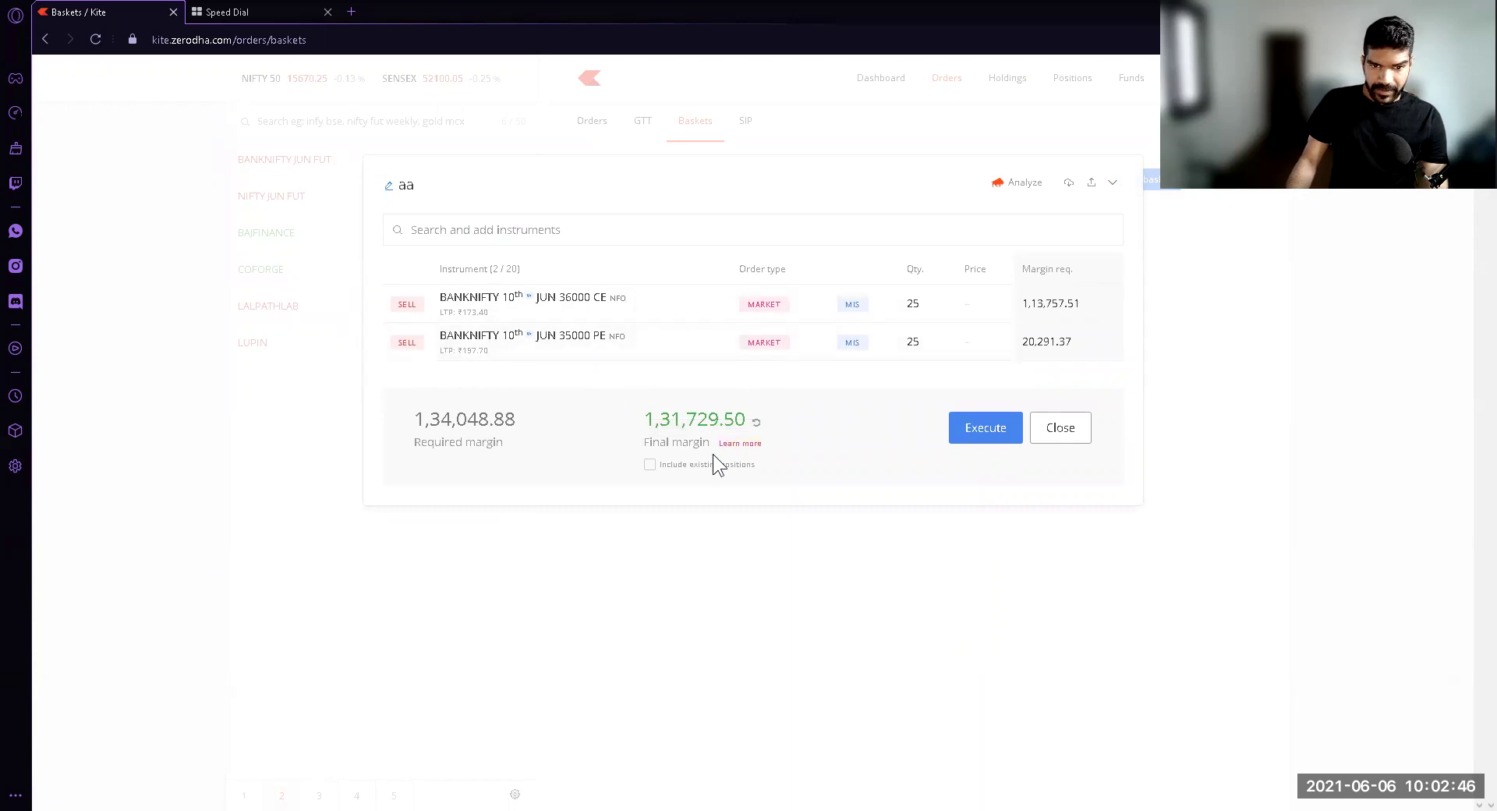
pyautogui.click(1010, 181)
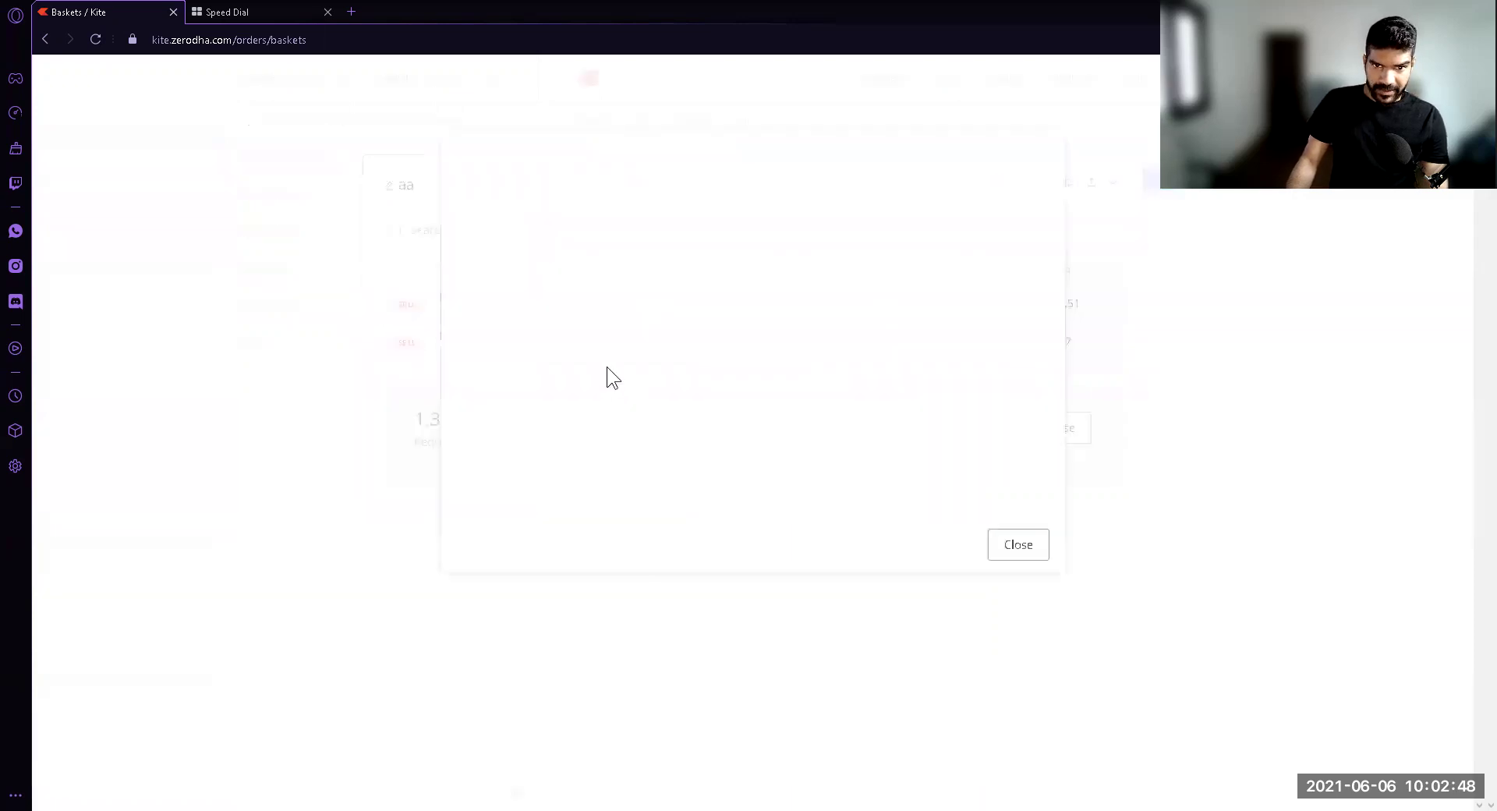
pyautogui.scroll(-4, 852, 301)
pyautogui.click(782, 248)
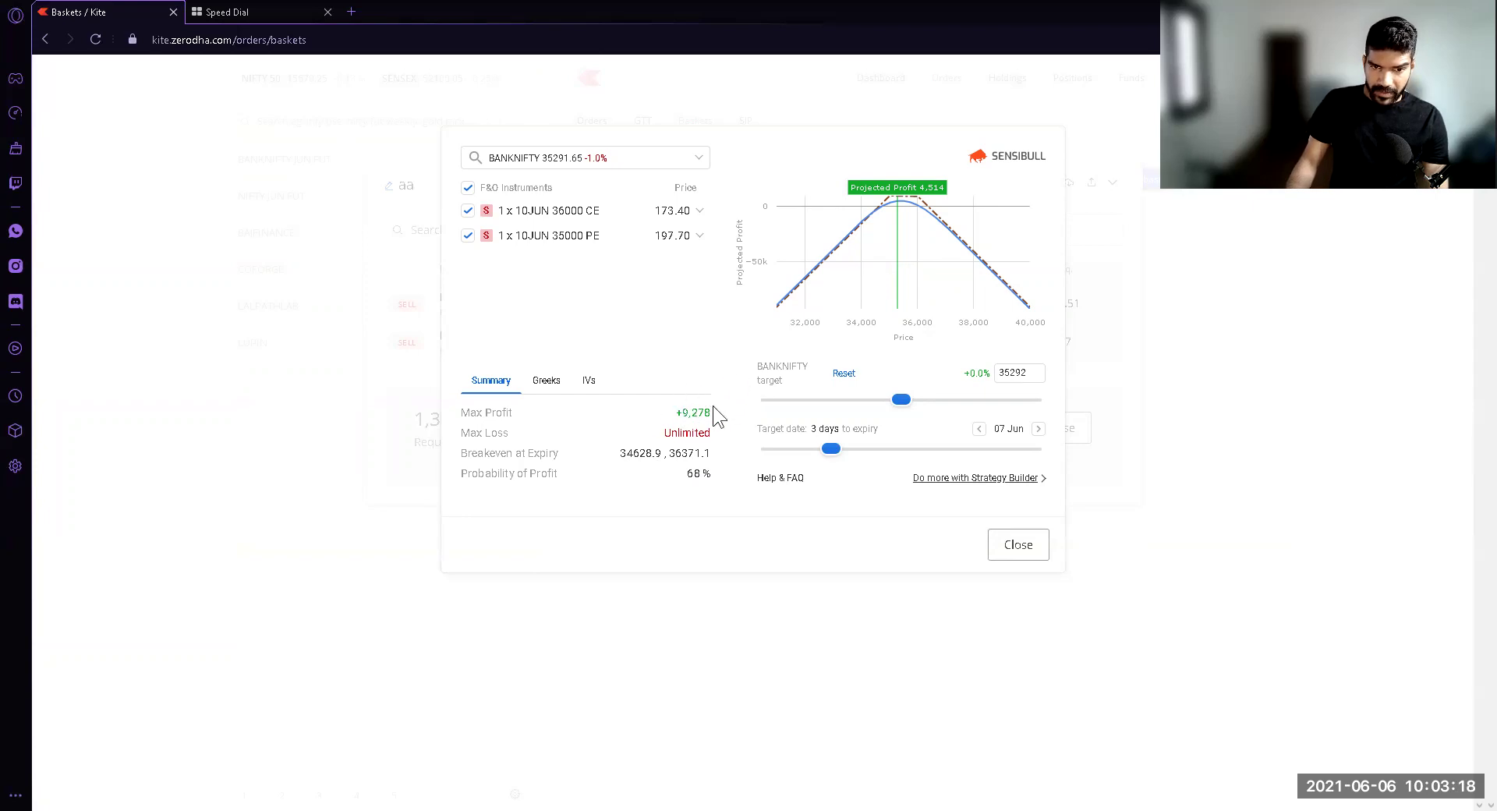
pyautogui.moveTo(924, 197)
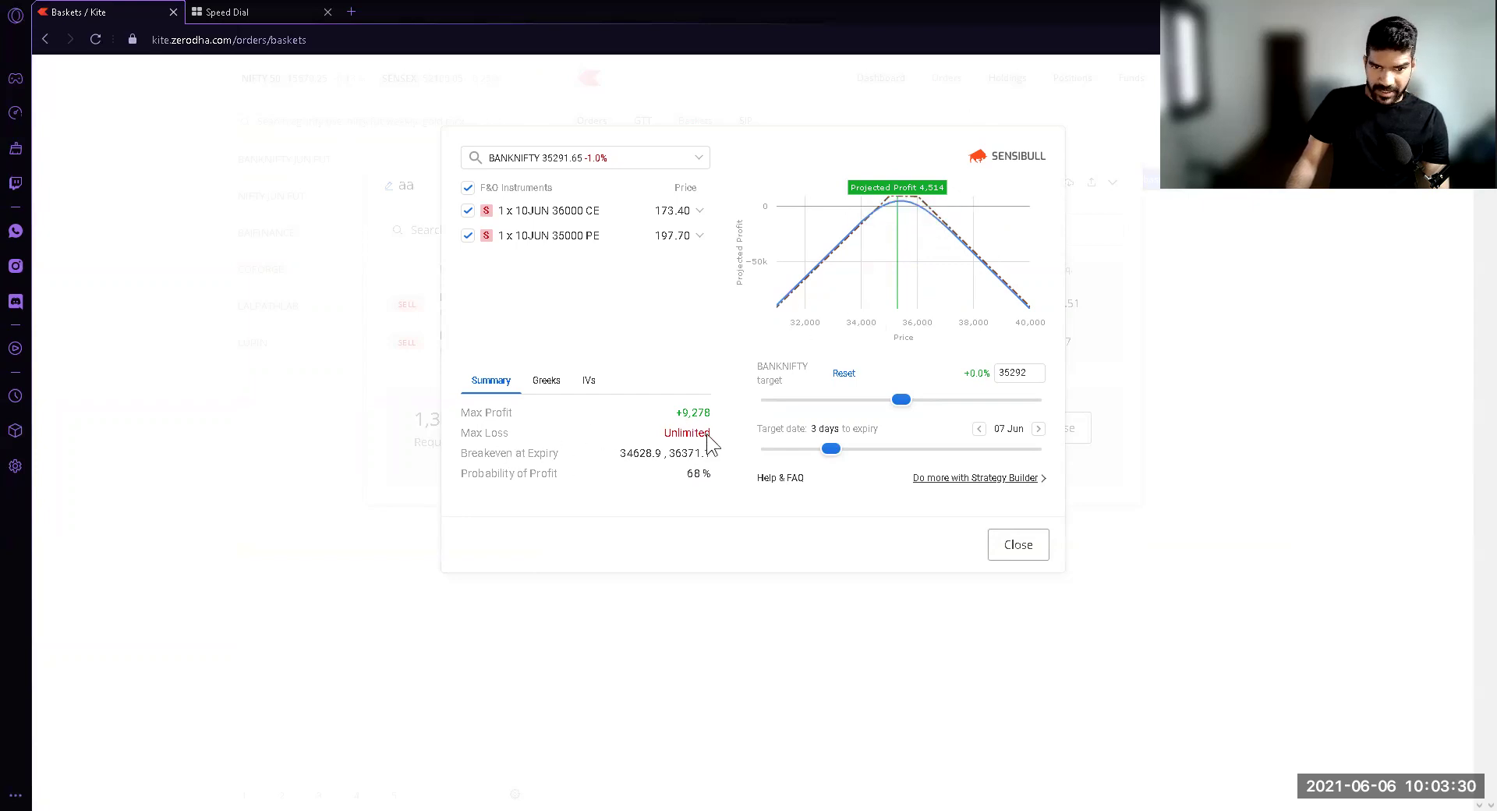
pyautogui.click(1018, 545)
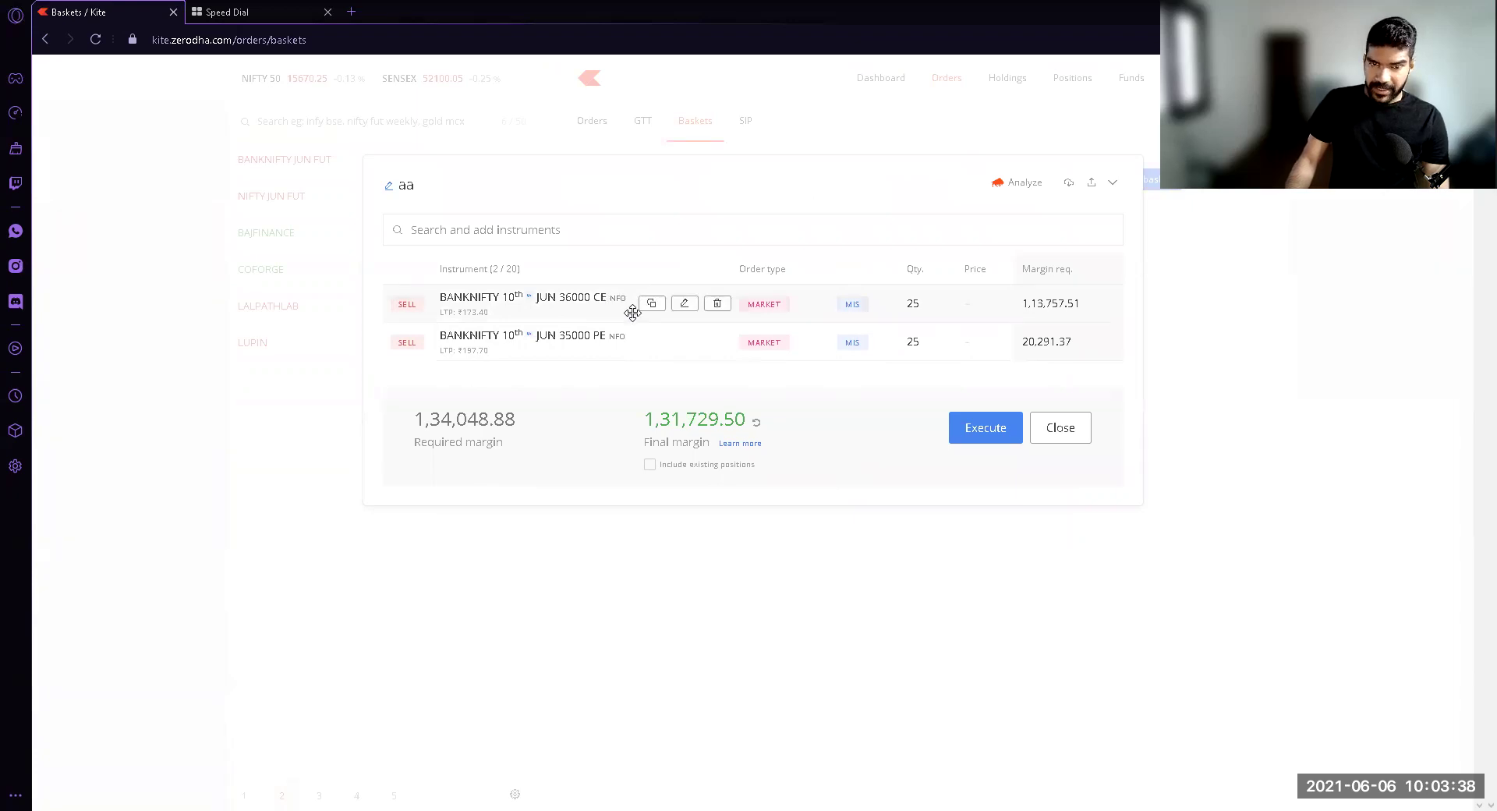
# Add an intraday market buy order for 25 BANKNIFTY 10th JUN 36200 CE to basket aa
pyautogui.click(546, 227)
pyautogui.write('36200ce')
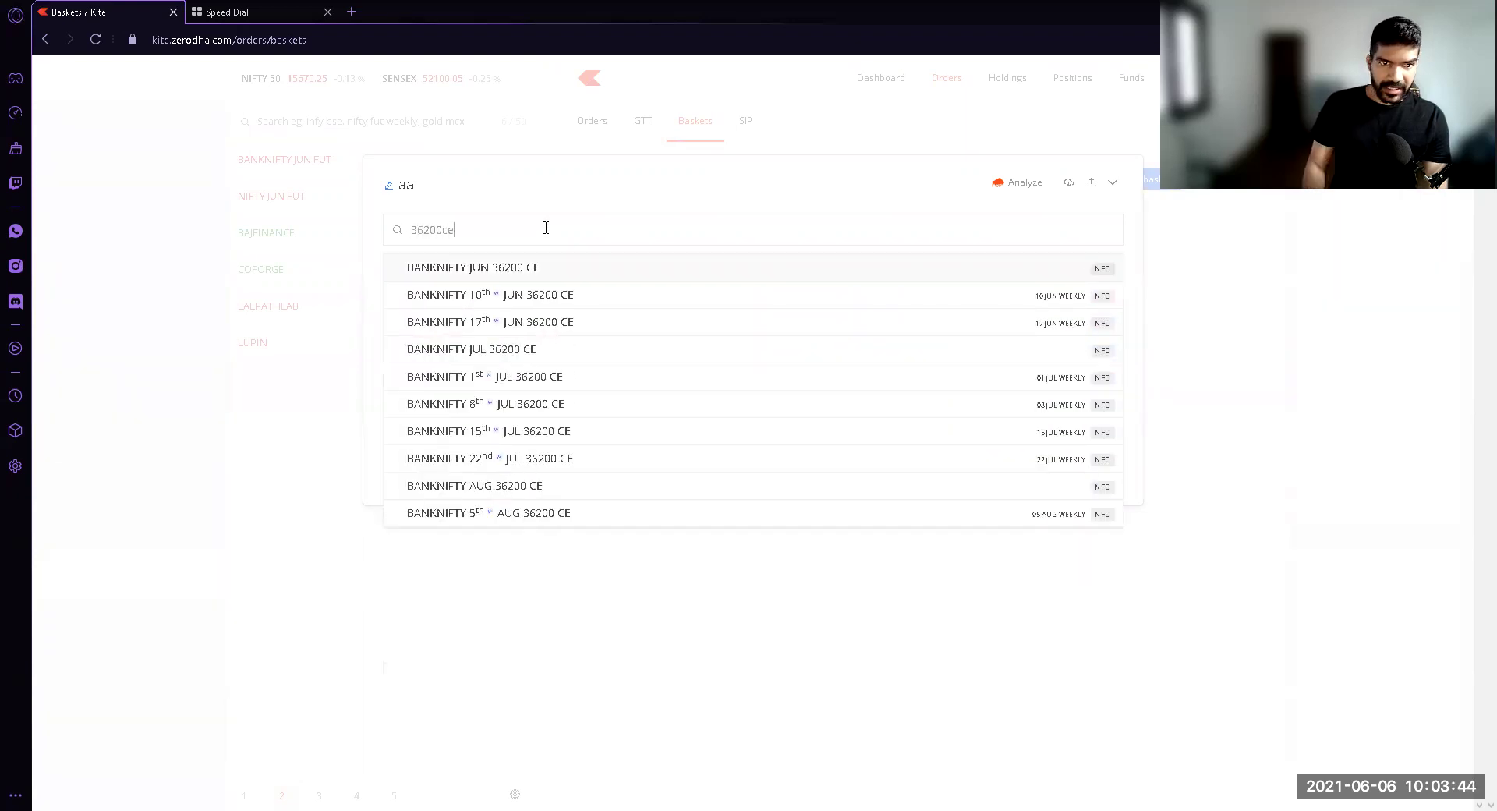
pyautogui.click(581, 321)
pyautogui.click(858, 783)
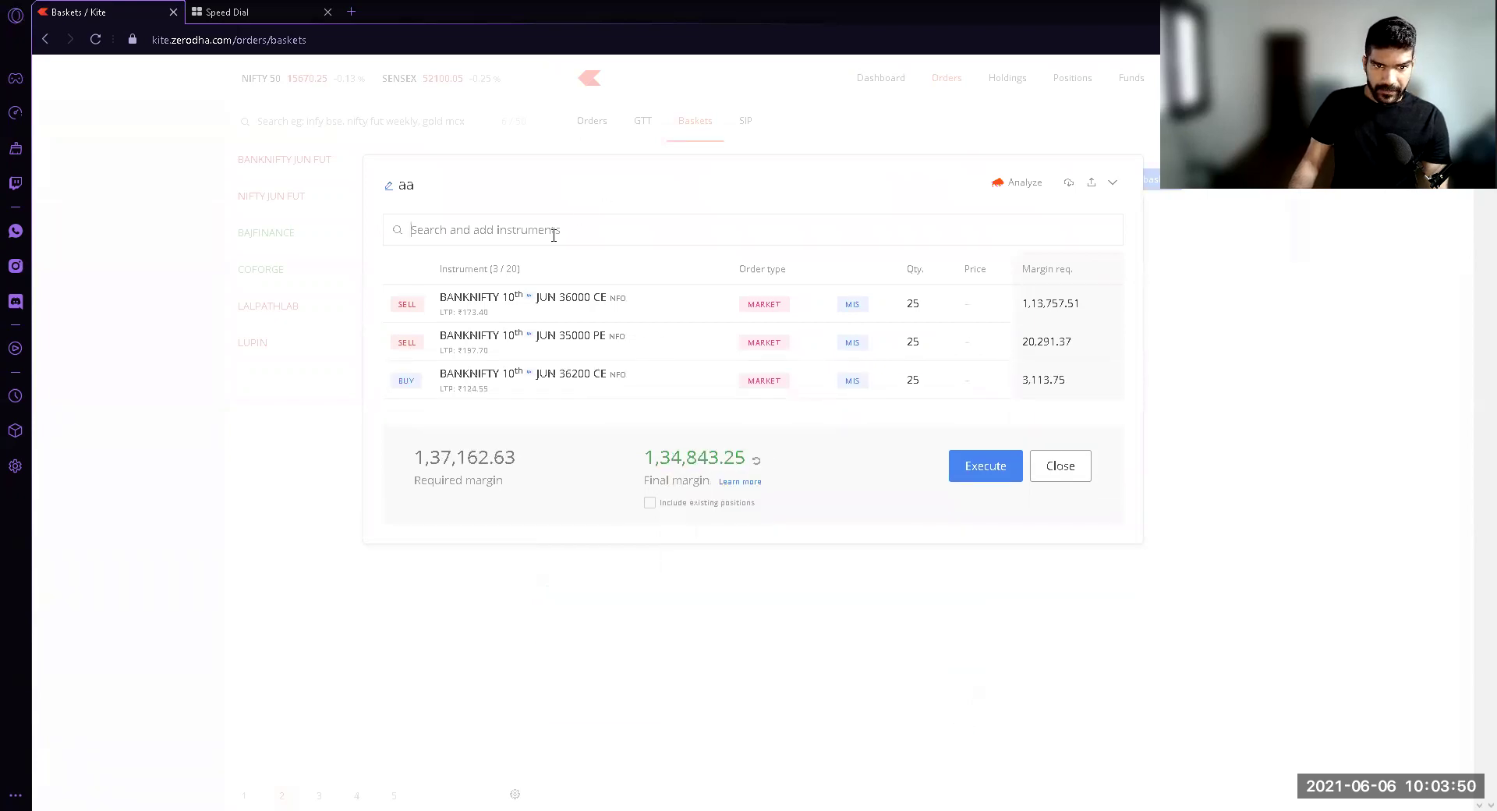
# Add an intraday market buy order for 25 BANKNIFTY 10th JUN 34800 PE to basket aa
pyautogui.write('34800pe')
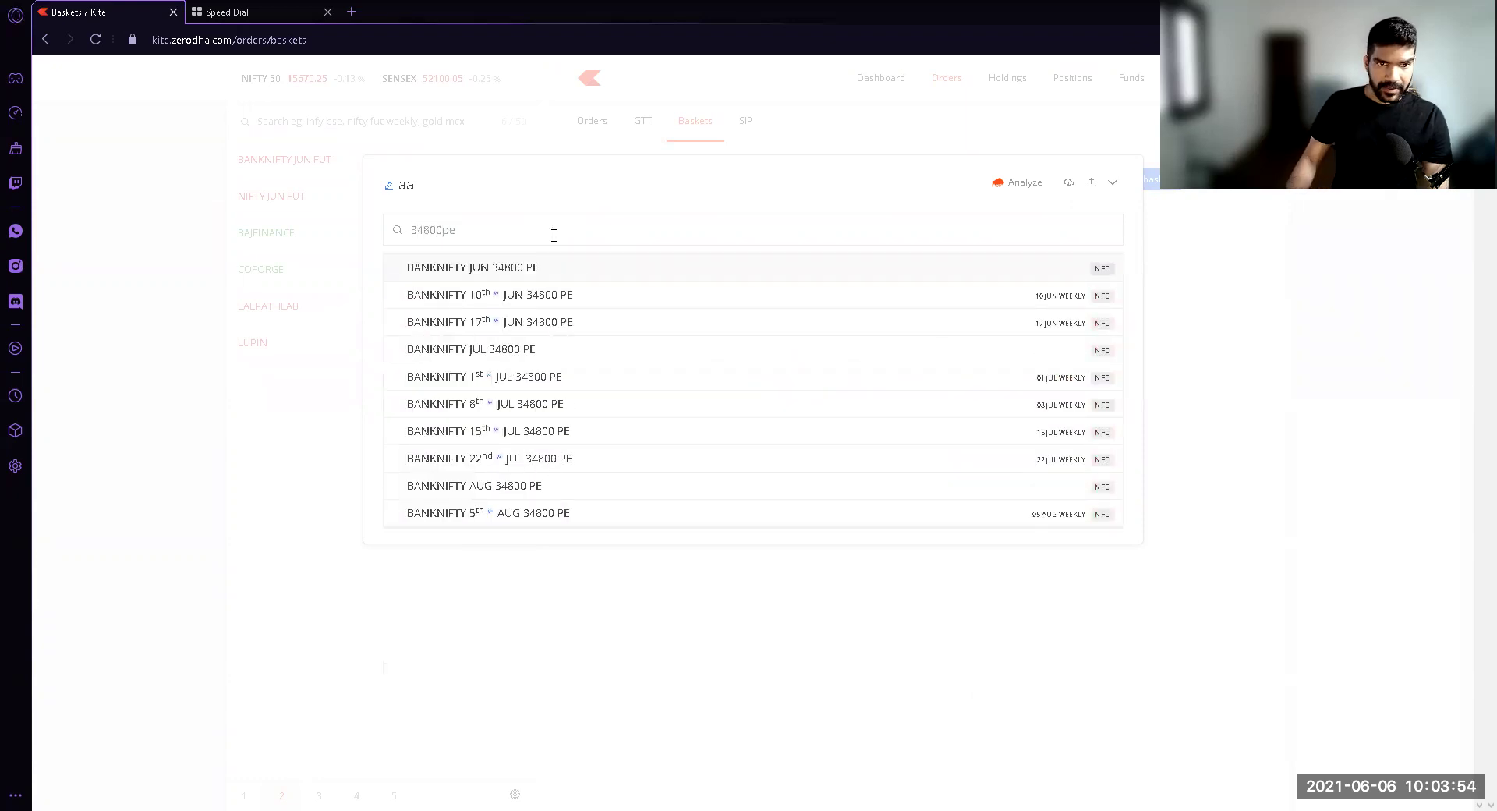
pyautogui.click(582, 294)
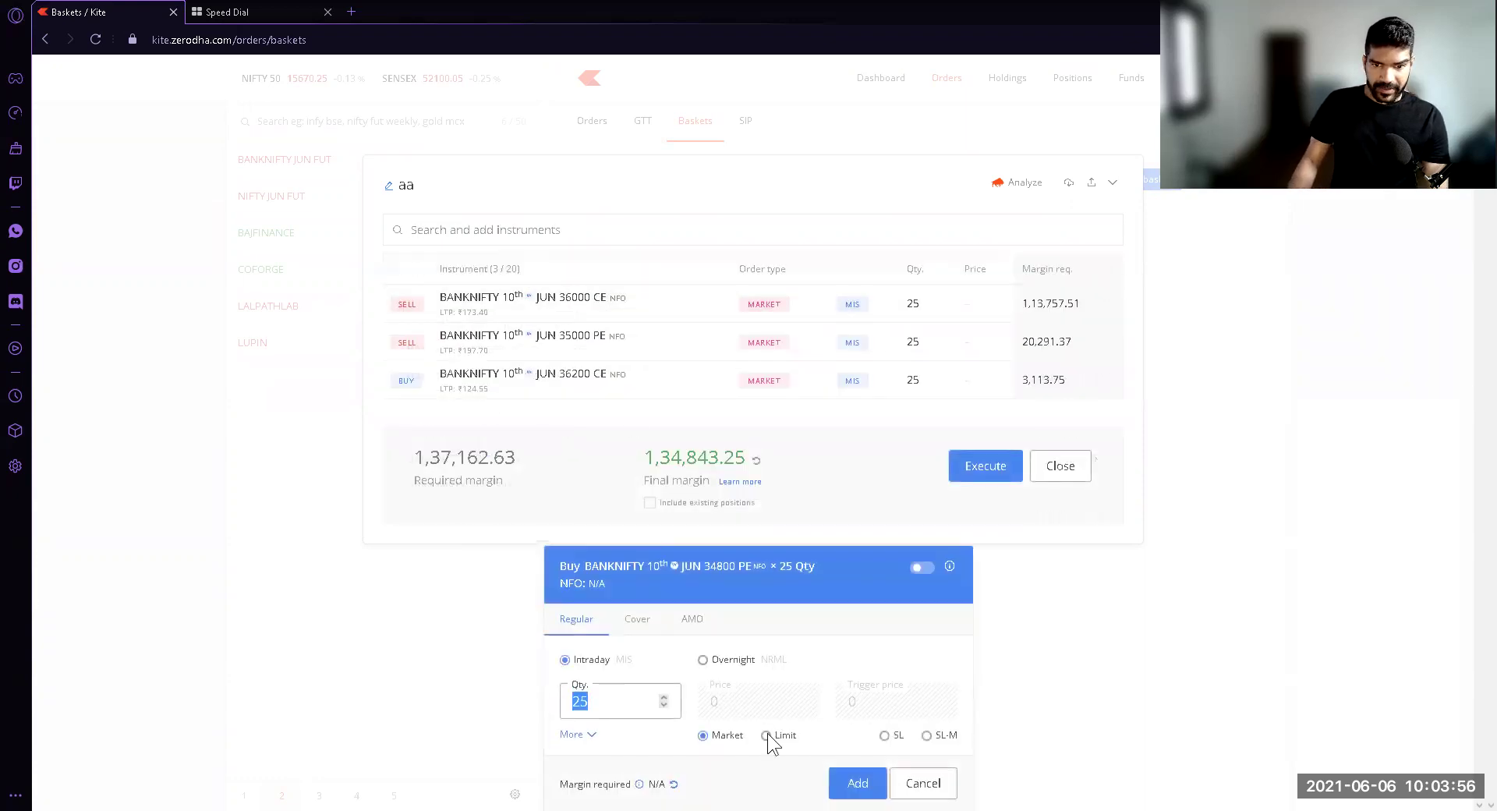
pyautogui.click(854, 783)
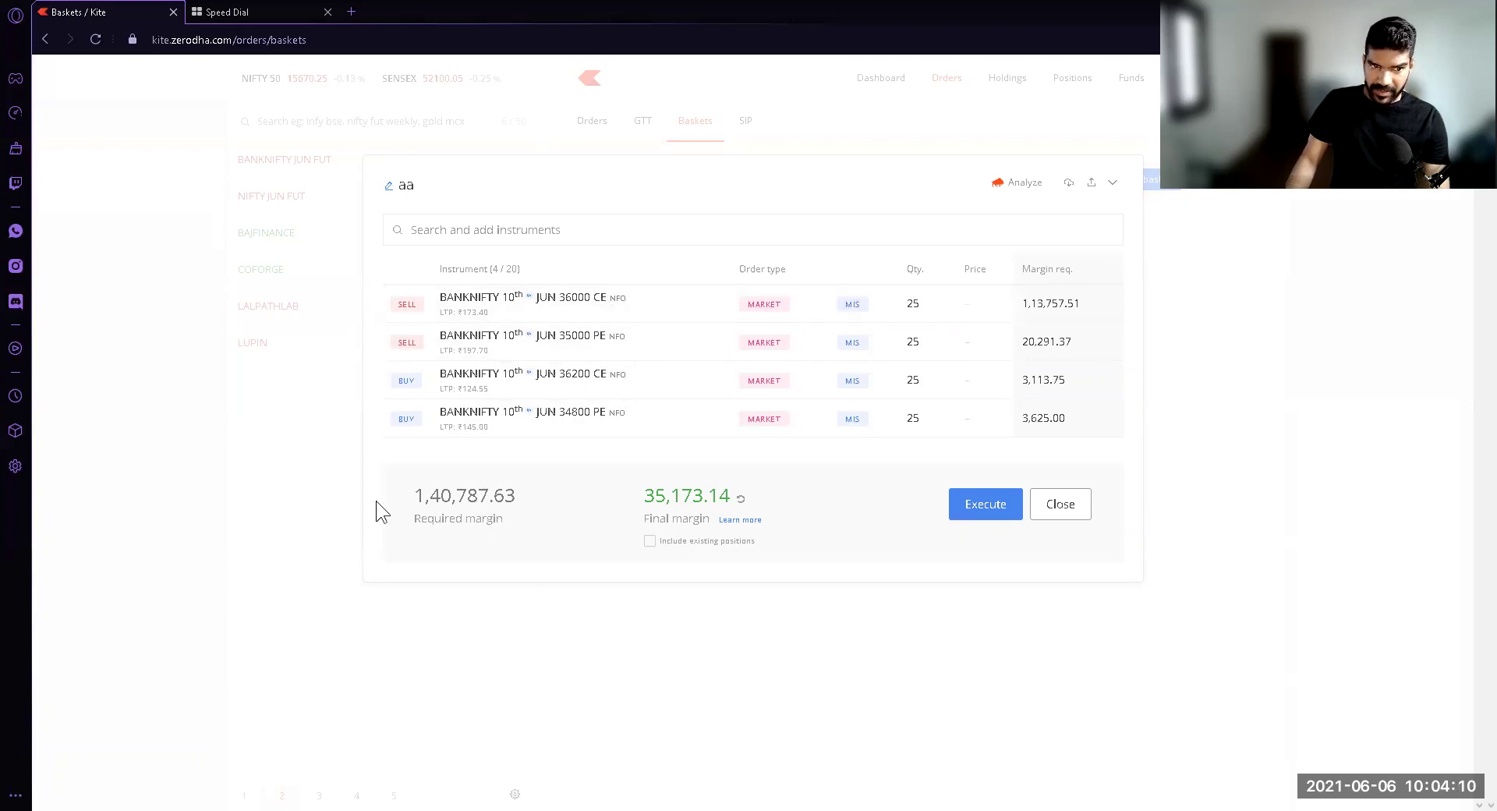
# Reorder the basket so the 36200 CE and 34800 PE buy orders come before the two sell orders
pyautogui.moveTo(502, 298); pyautogui.dragTo(494, 304)
pyautogui.moveTo(478, 411); pyautogui.dragTo(480, 342)
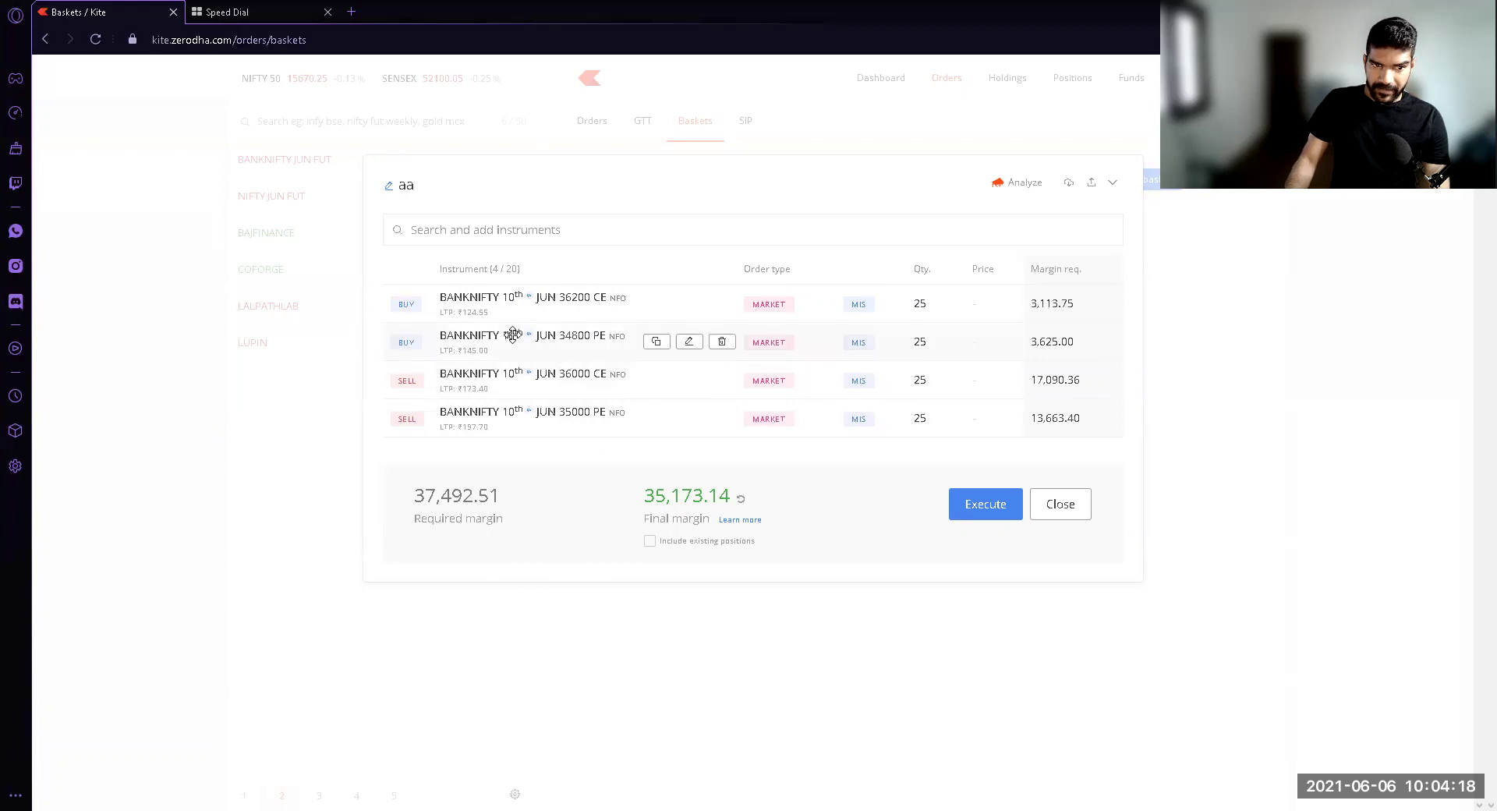
pyautogui.moveTo(512, 340); pyautogui.dragTo(509, 420)
pyautogui.moveTo(512, 370); pyautogui.dragTo(519, 349)
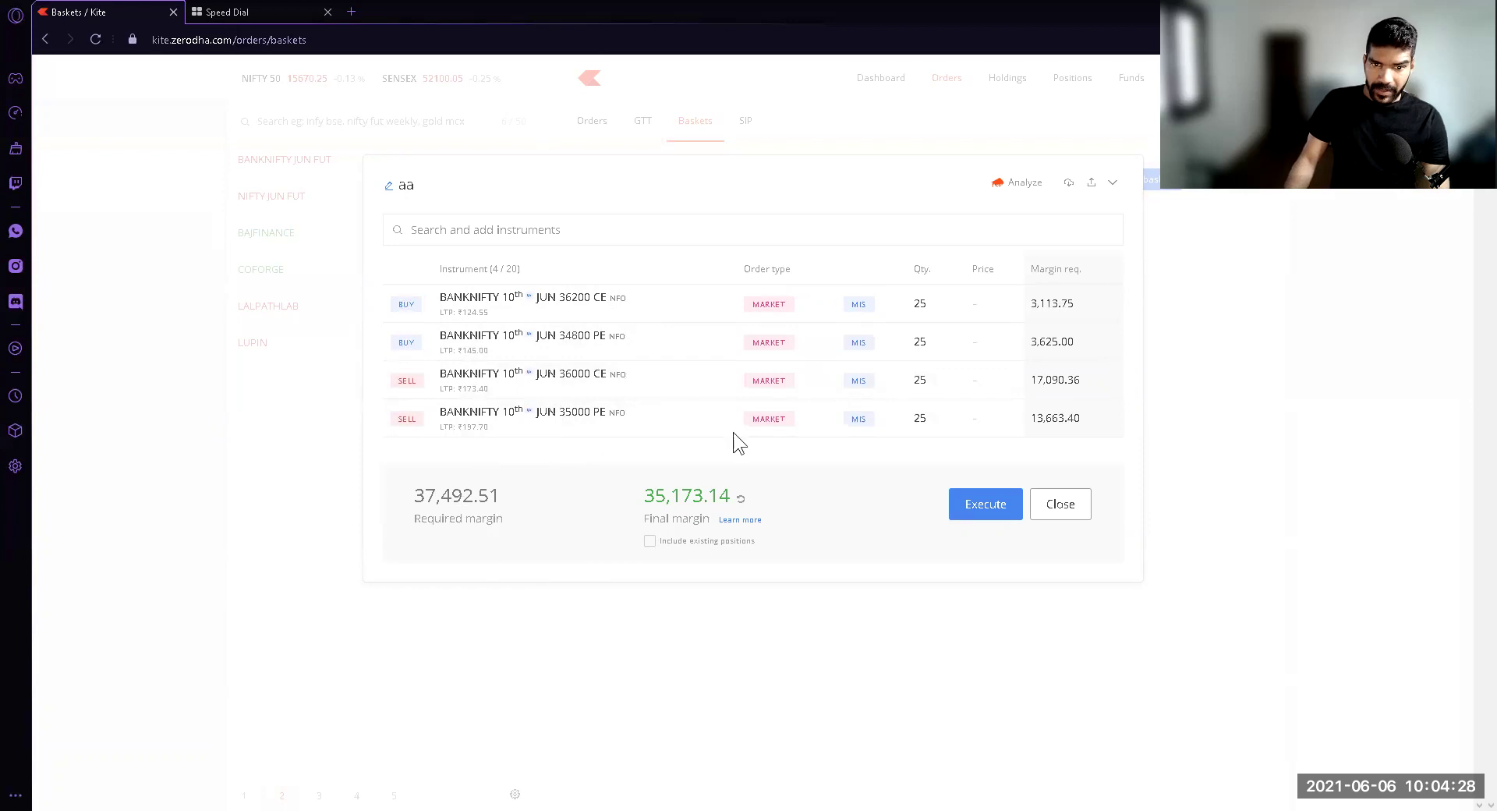
# Analyze the four-leg basket, reviewing its payoff chart, maximum profit and maximum loss, and close the analysis
pyautogui.click(1017, 181)
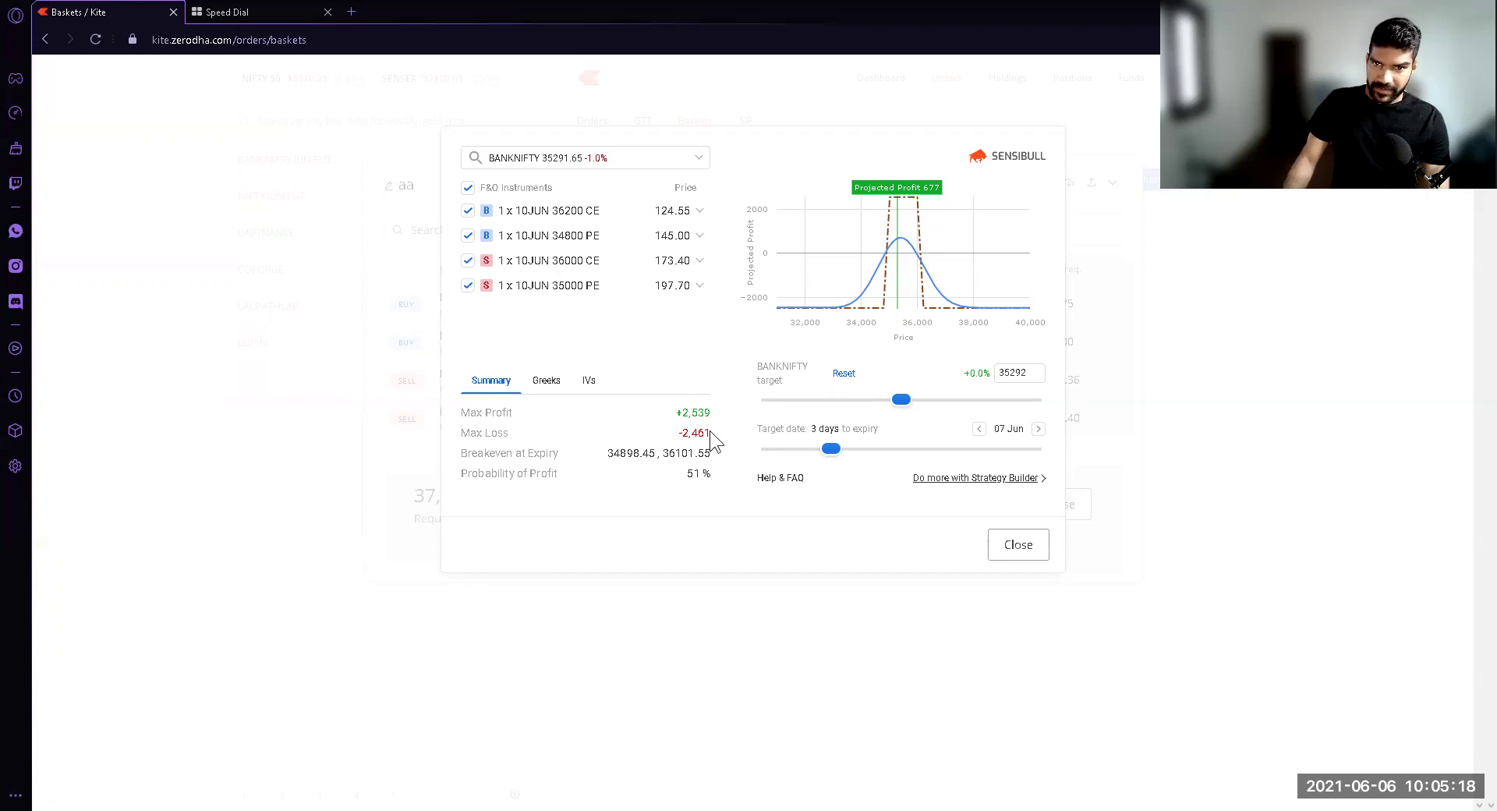
pyautogui.click(1017, 544)
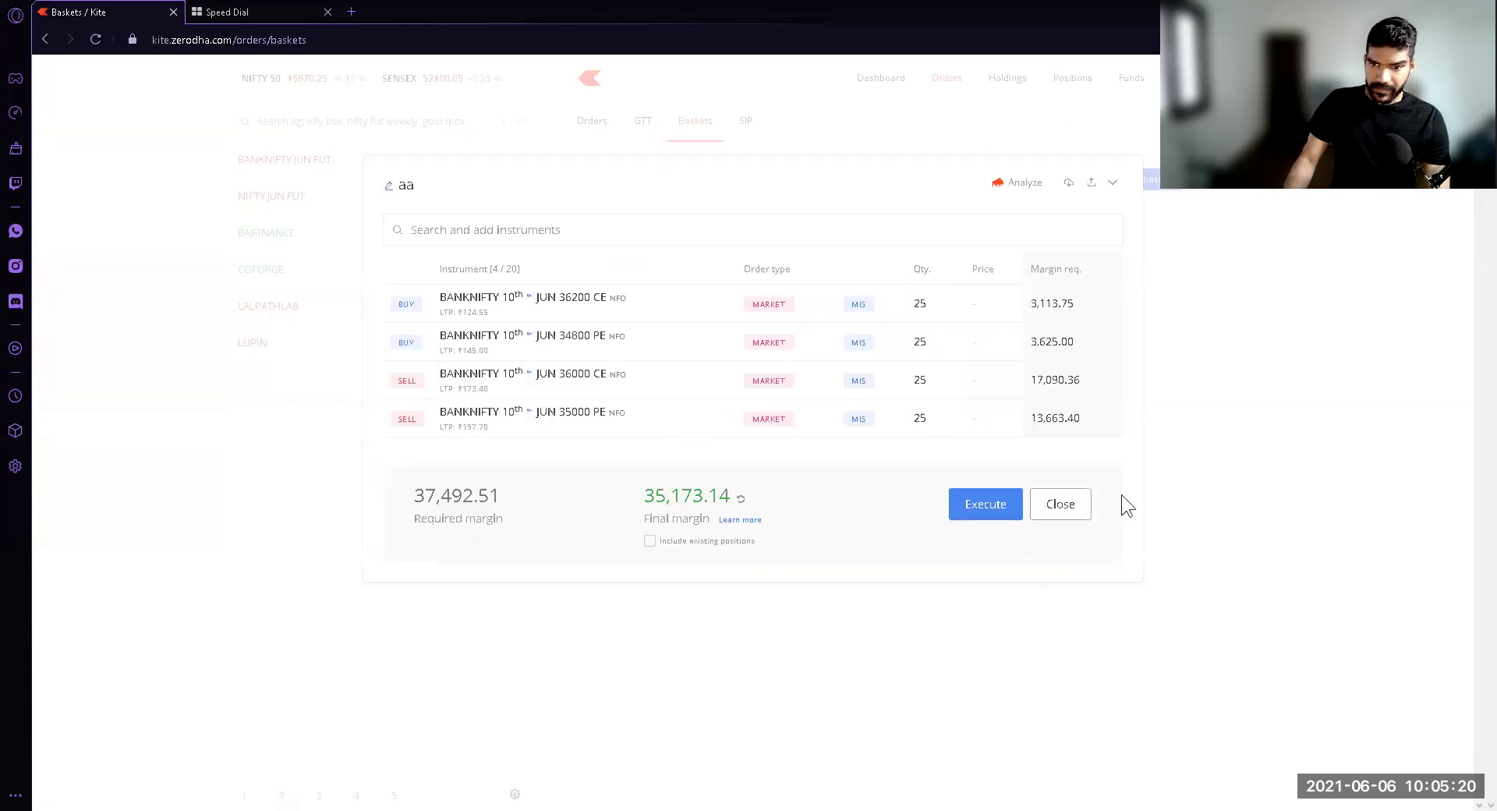
# Delete all four BANKNIFTY option orders from basket aa
pyautogui.moveTo(823, 351)
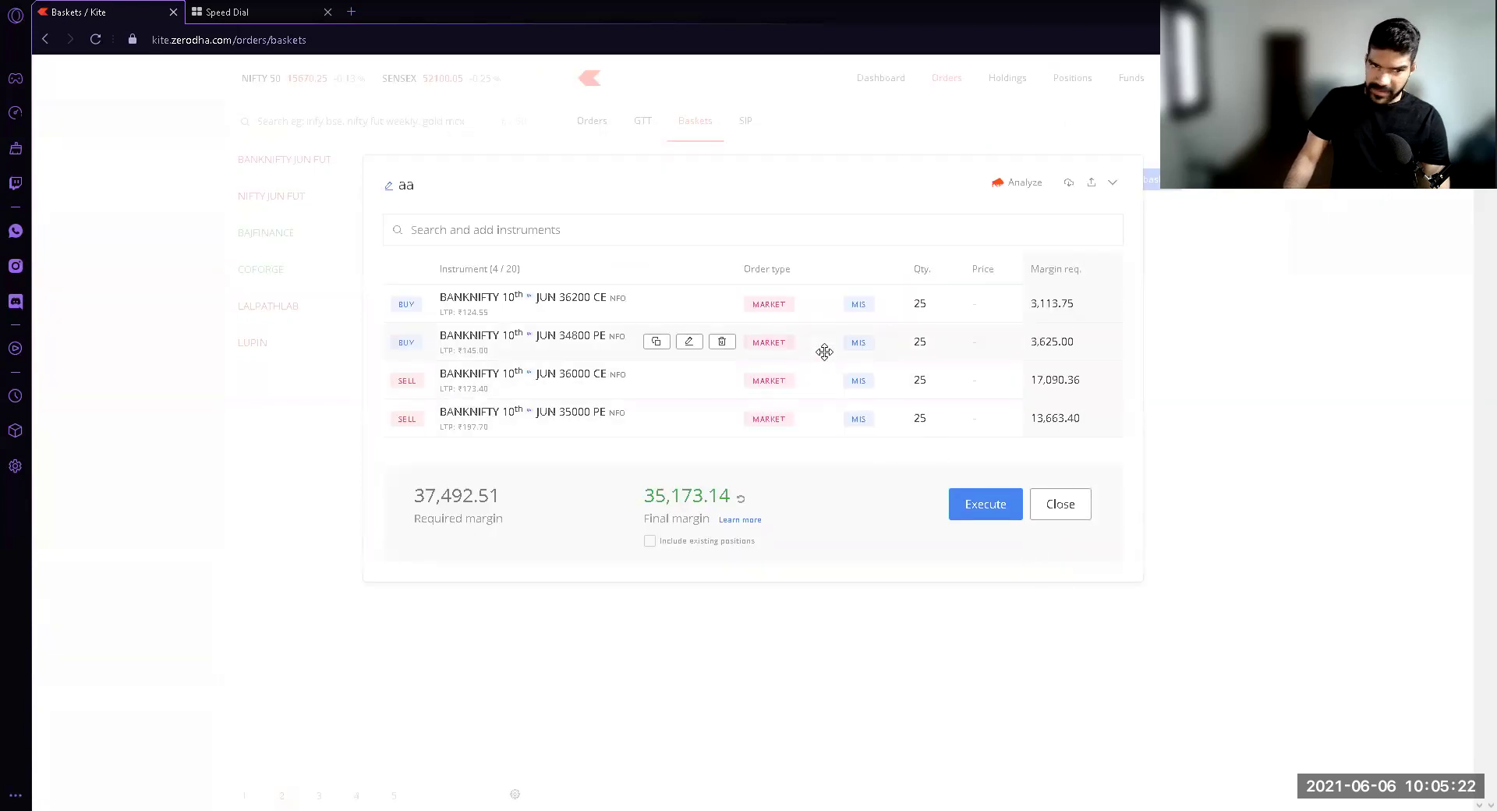
pyautogui.moveTo(631, 314)
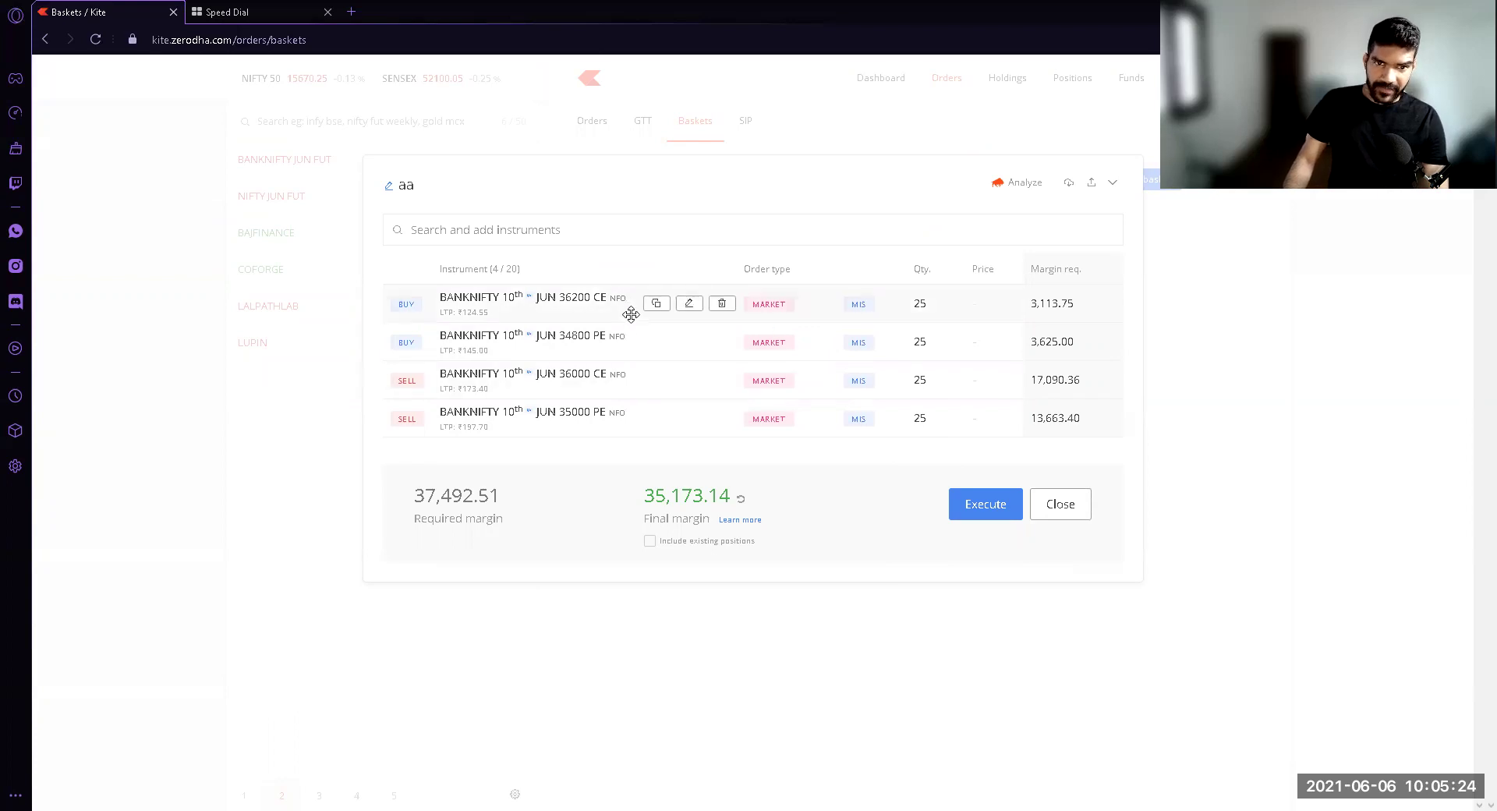
pyautogui.click(722, 304)
pyautogui.click(722, 303)
pyautogui.click(722, 303)
pyautogui.click(722, 303)
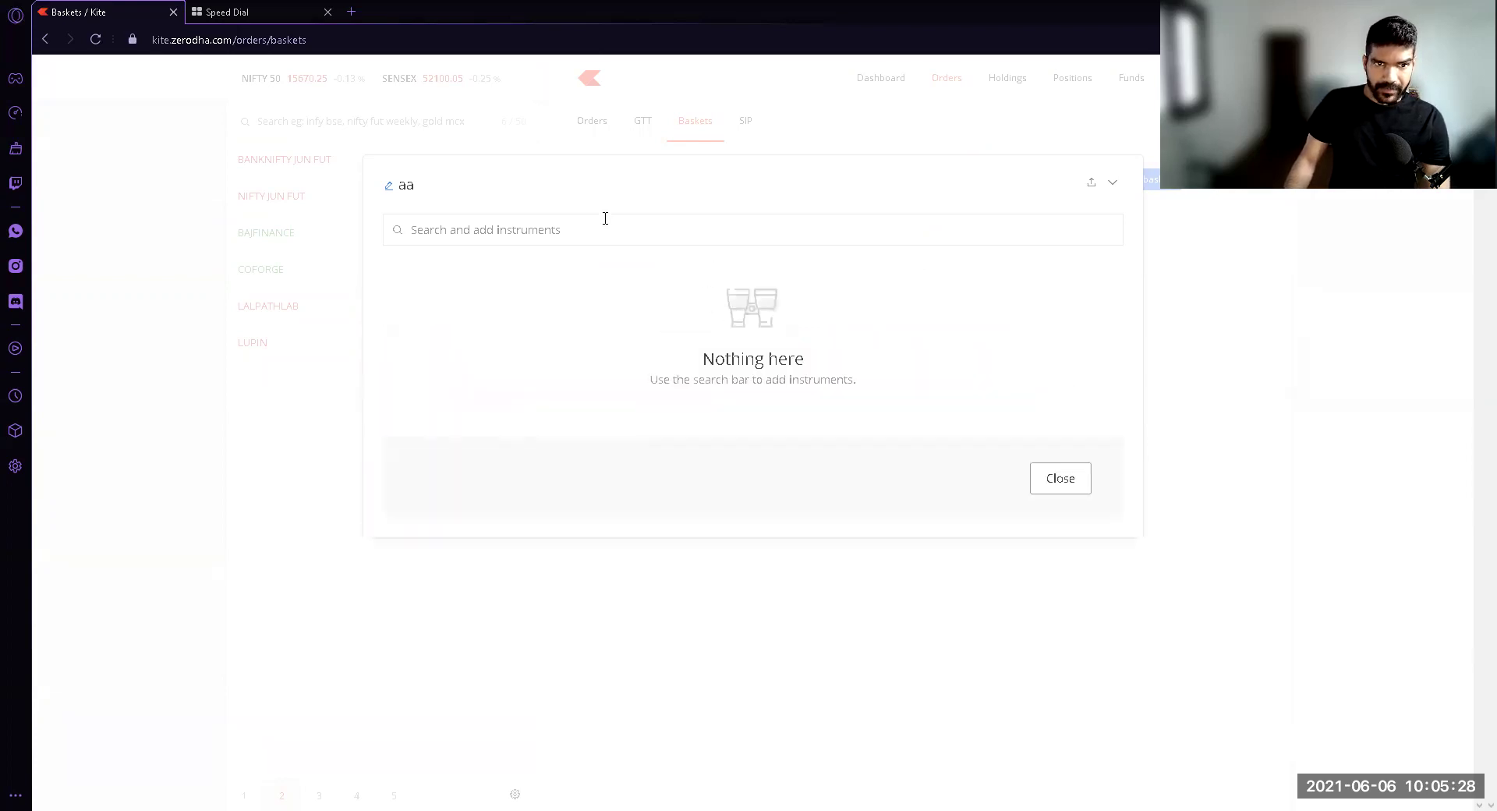